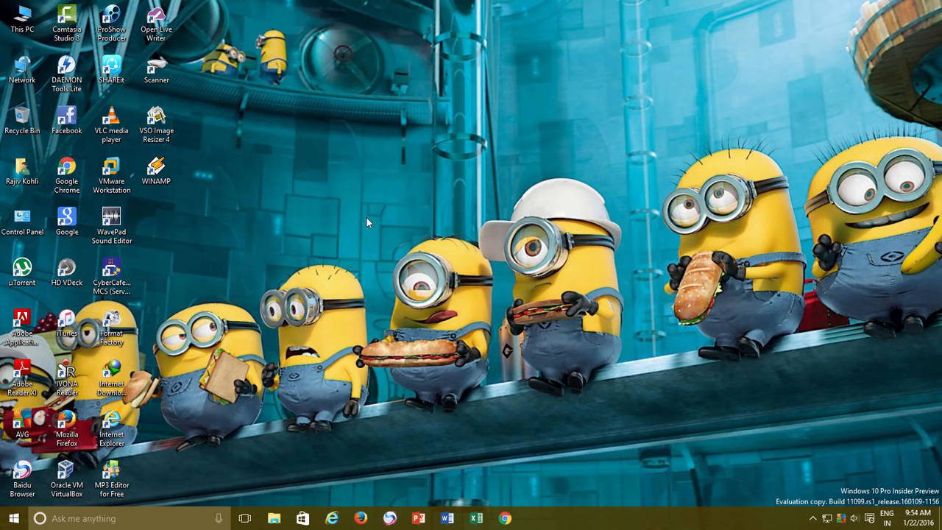
pyautogui.click(111, 174)
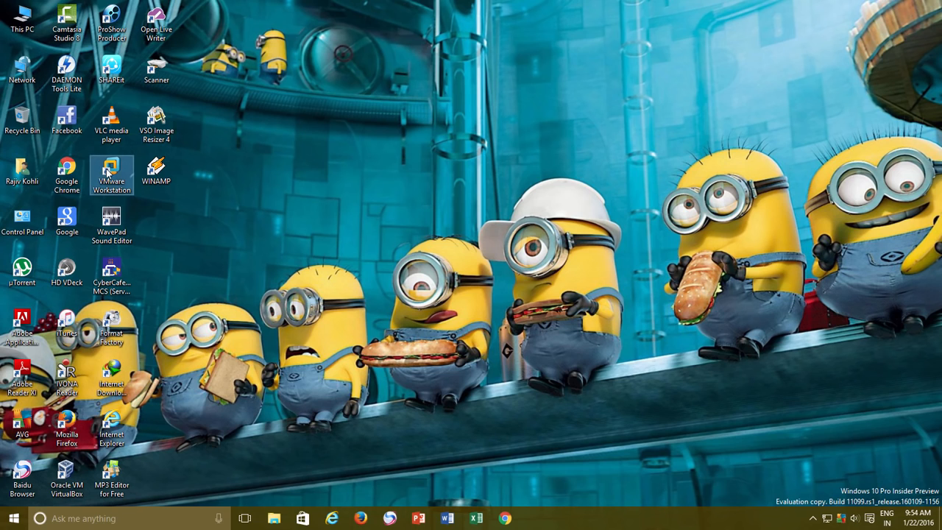
pyautogui.click(72, 475)
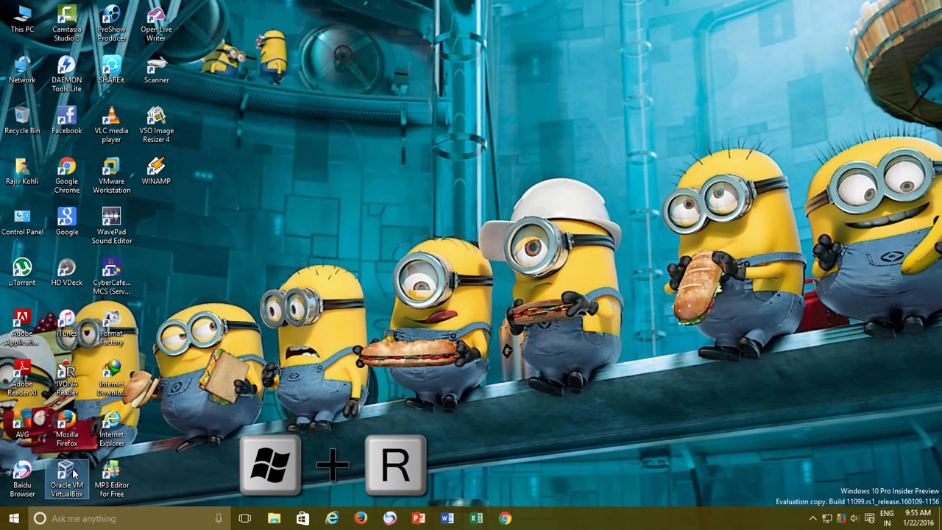
# Step: Open Disk Management by running diskmgmt.msc
pyautogui.press('super+r')
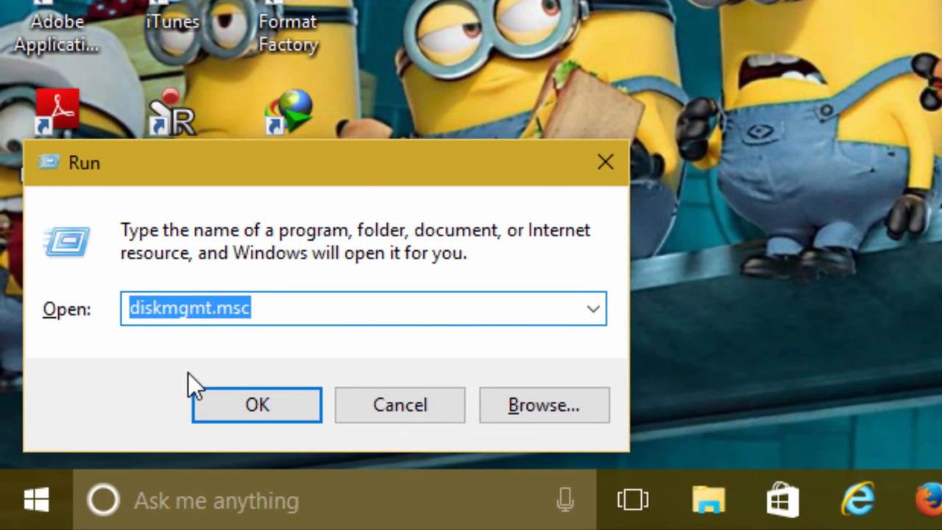
pyautogui.write('diskmgh')
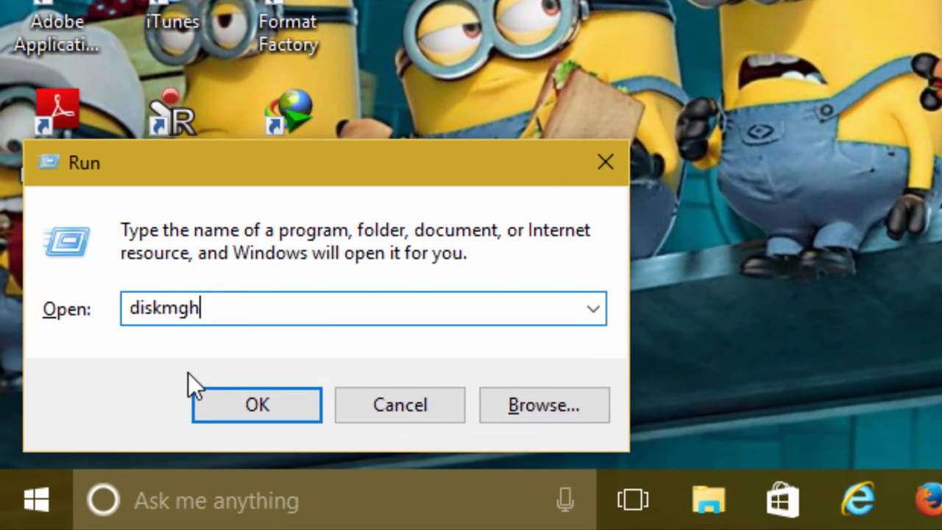
pyautogui.press('BackSpace')
pyautogui.write('mt.msc')
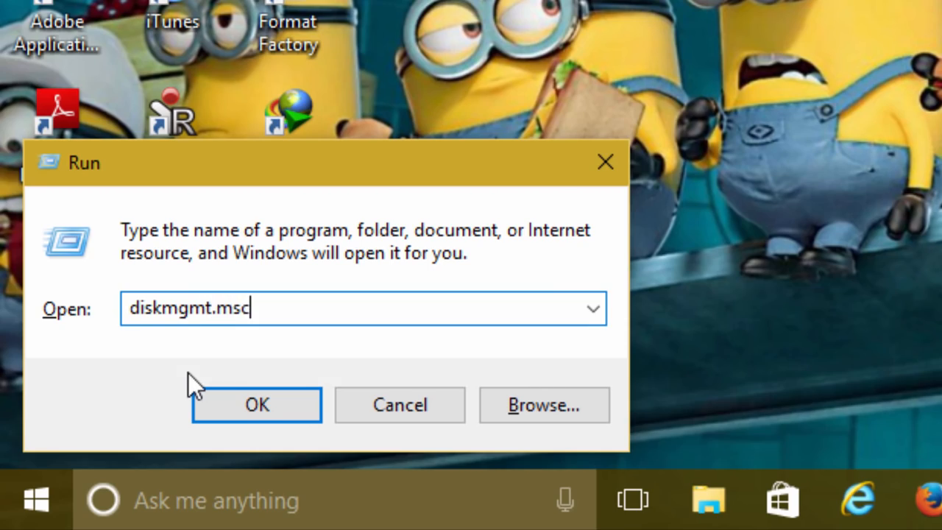
pyautogui.click(234, 409)
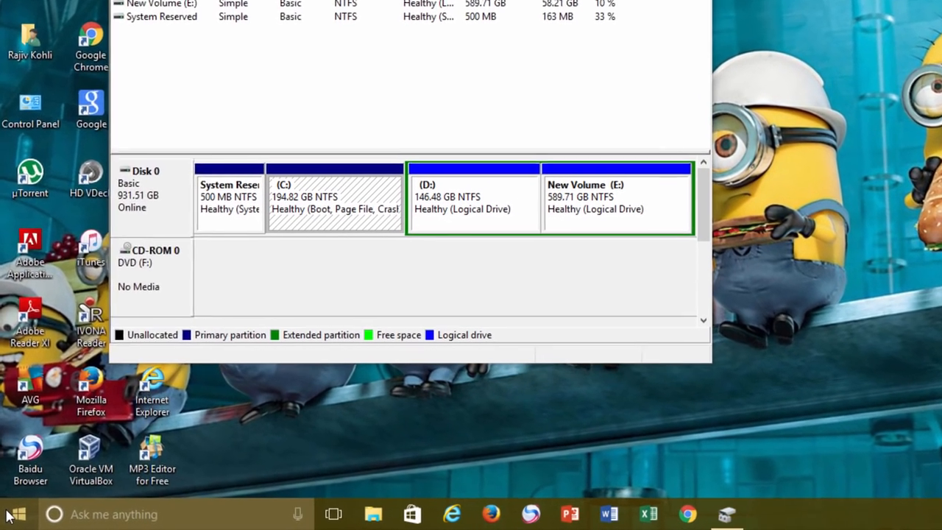
# Step: Look at the system tool shortcuts for Start and close the Disk Management window
pyautogui.rightClick(7, 519)
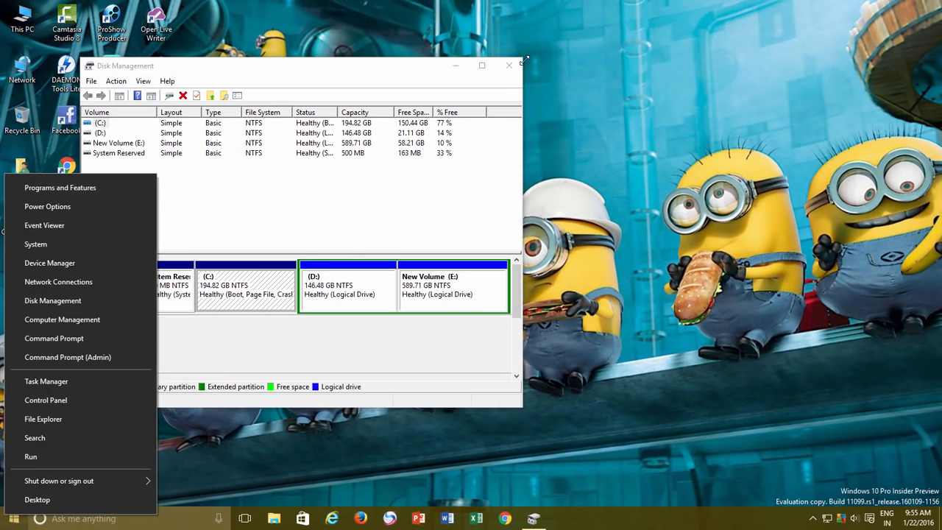
pyautogui.click(508, 65)
pyautogui.click(508, 65)
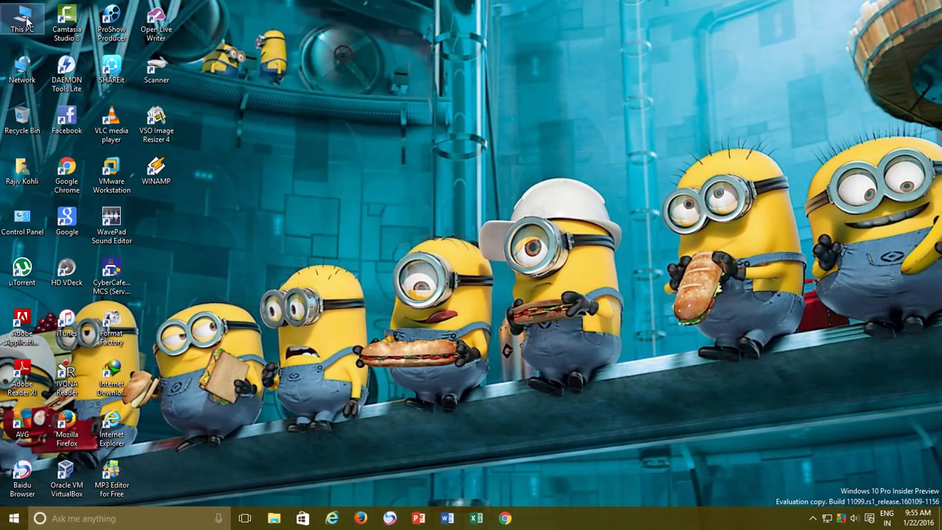
# Step: Open Computer Management for This PC, show its Disk Management section and maximize the window
pyautogui.rightClick(26, 20)
pyautogui.click(59, 52)
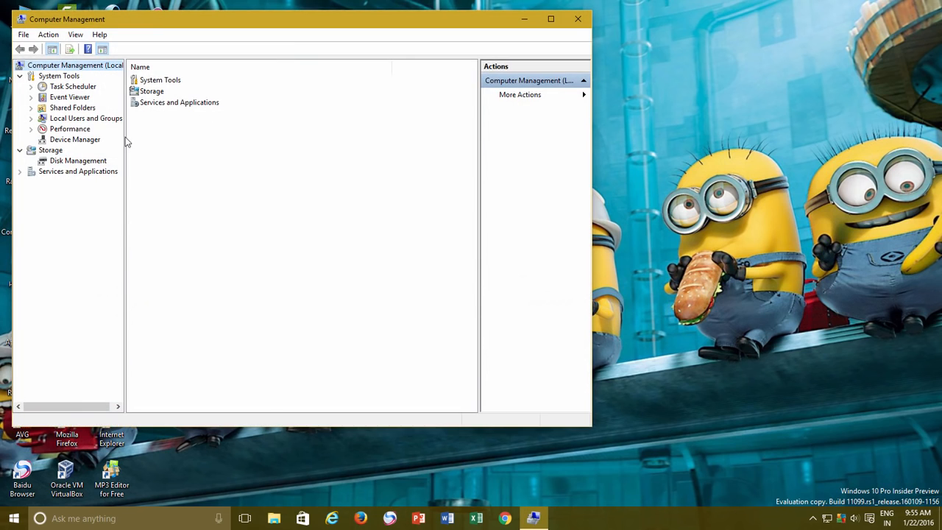
pyautogui.click(73, 163)
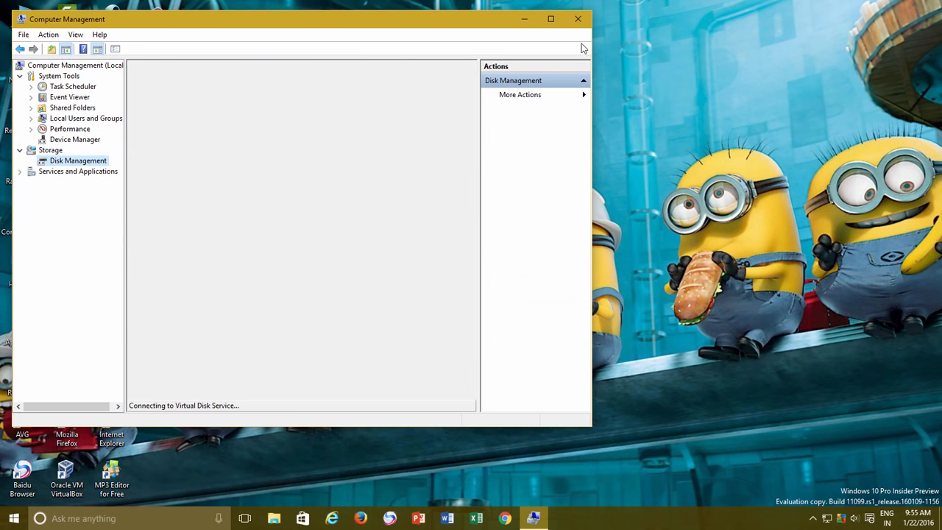
pyautogui.click(551, 20)
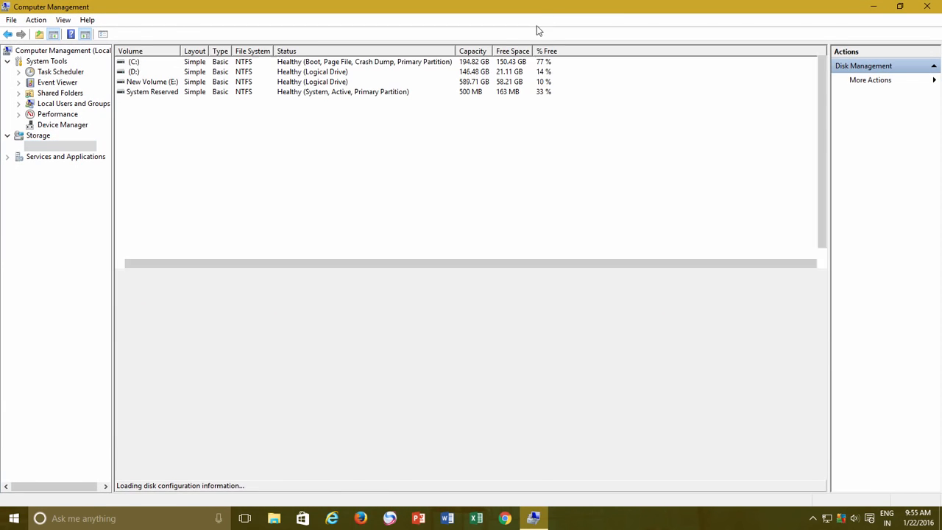
# Step: Start creating a virtual hard disk and, while browsing for its location, create and open a VHDs folder on Local Disk (D:)
pyautogui.click(37, 21)
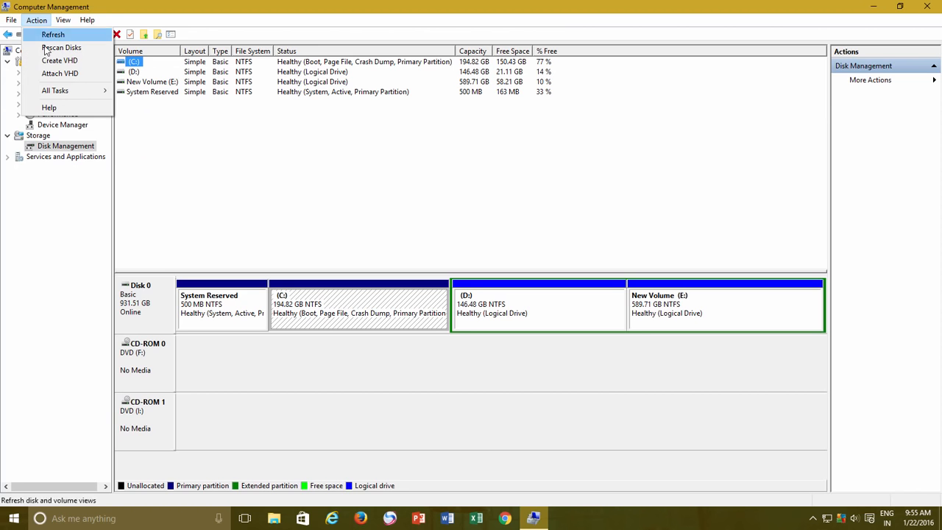
pyautogui.click(55, 65)
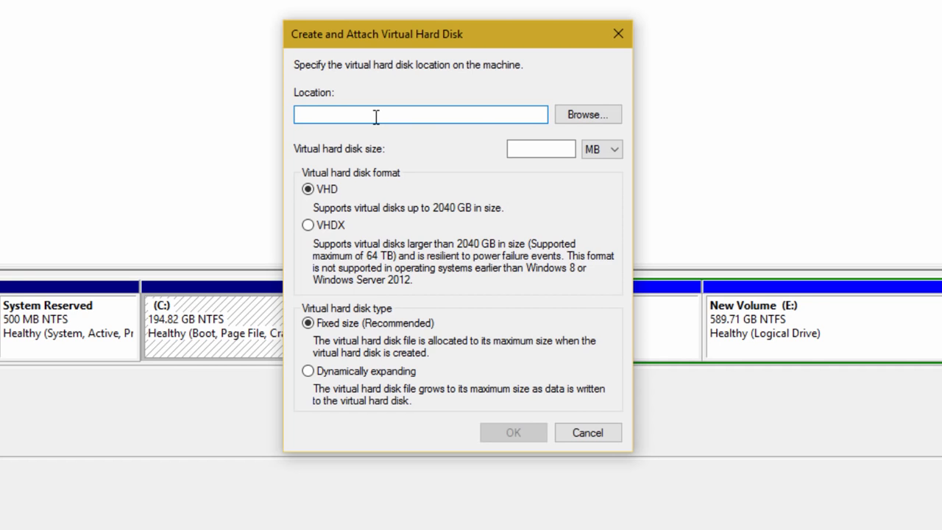
pyautogui.click(562, 114)
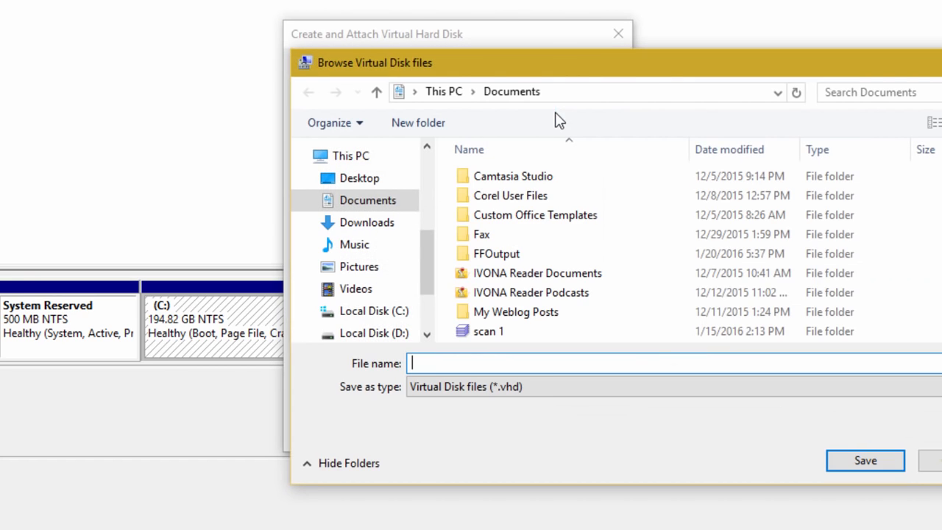
pyautogui.click(399, 335)
pyautogui.click(421, 123)
pyautogui.write('V')
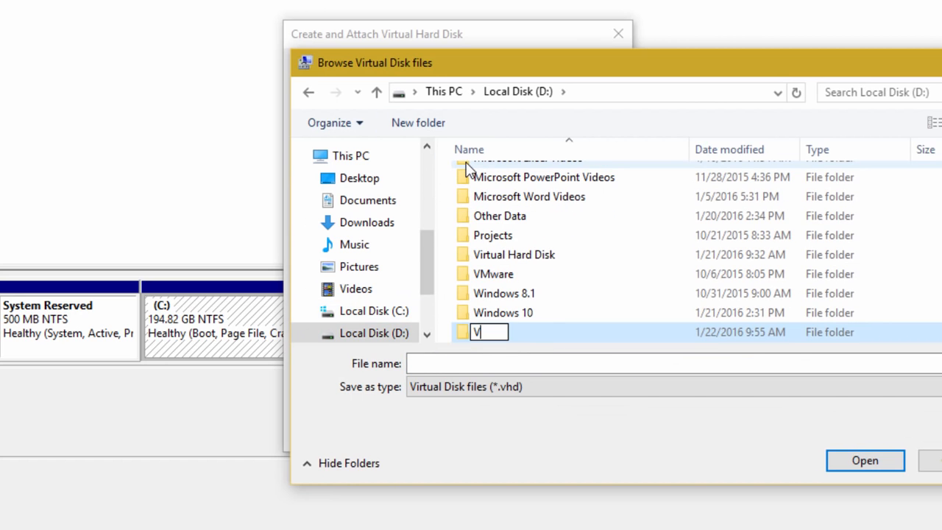
pyautogui.write('HDs')
pyautogui.press('Return')
pyautogui.press('Return')
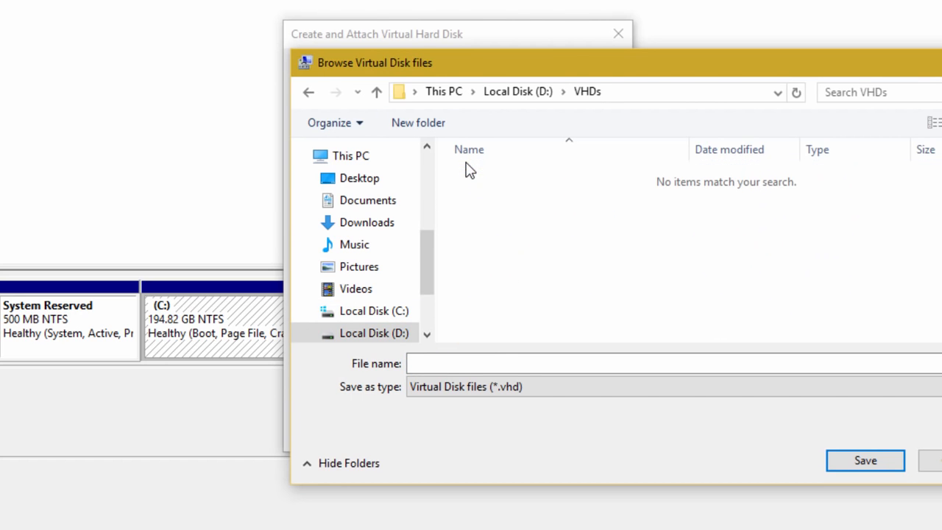
# Step: Name the virtual disk file My Disk and save its location in the VHDs folder
pyautogui.click(500, 362)
pyautogui.write('M')
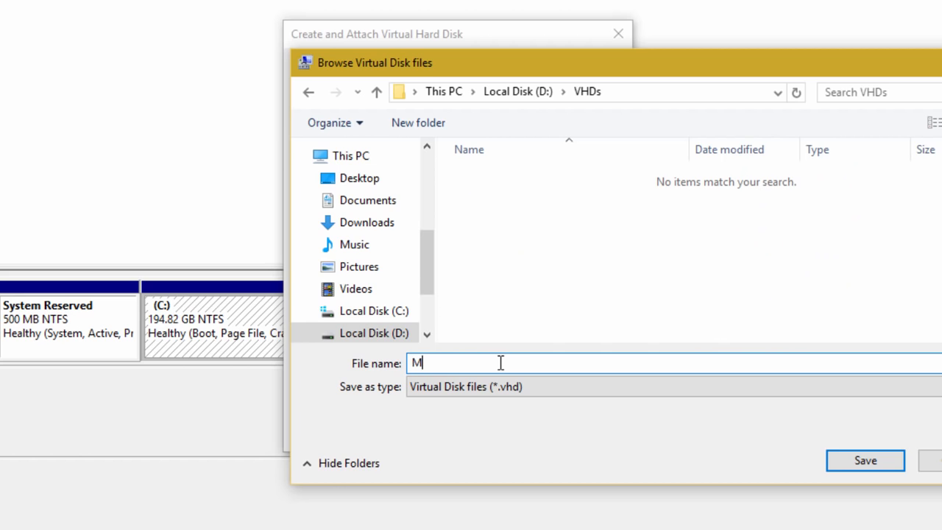
pyautogui.write('y Disk')
pyautogui.click(876, 464)
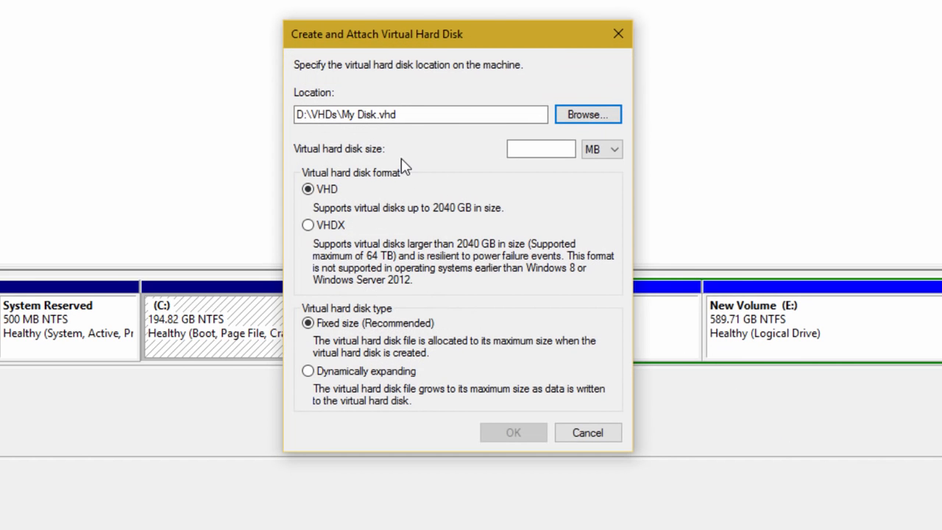
# Step: Enter 3 as the virtual hard disk size and look through the available size units, keeping the VHD format
pyautogui.click(542, 149)
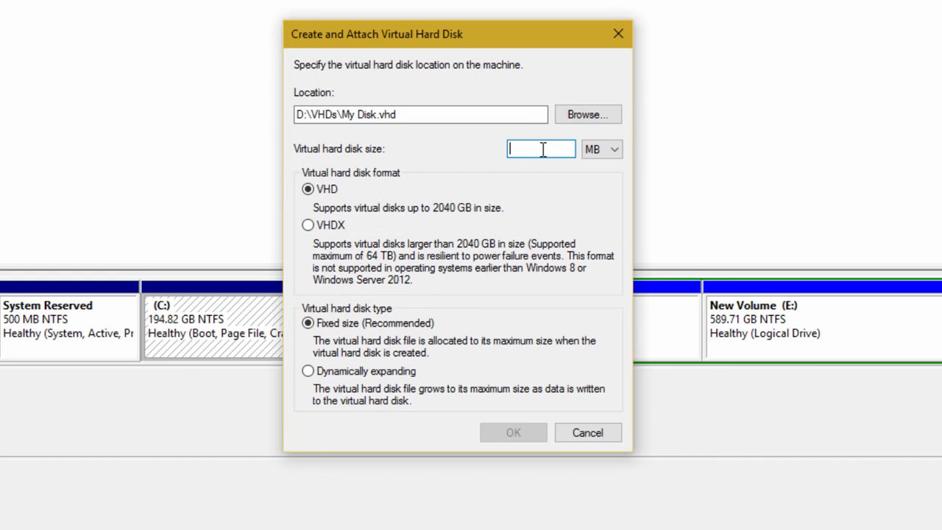
pyautogui.write('3')
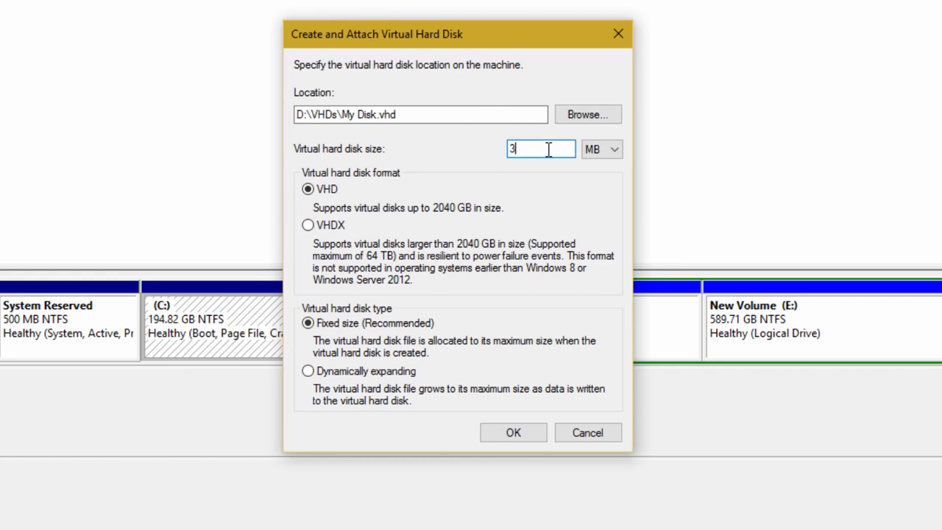
pyautogui.click(598, 151)
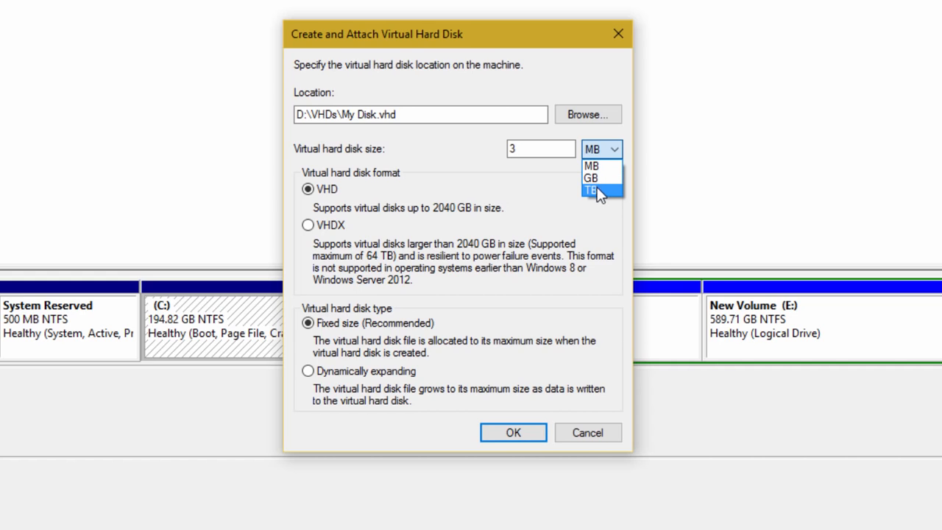
pyautogui.click(325, 199)
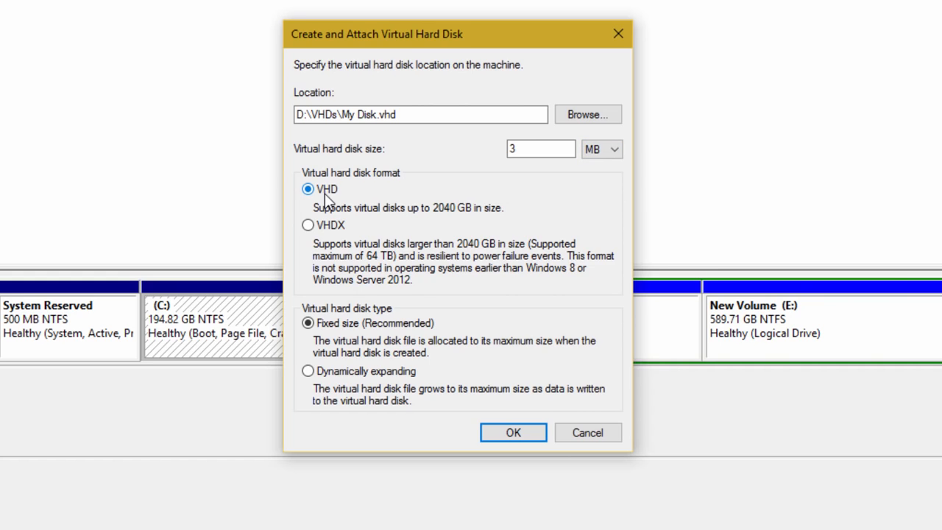
# Step: Compare the VHDX and VHD format options, ending on VHD with the Fixed size type
pyautogui.click(308, 226)
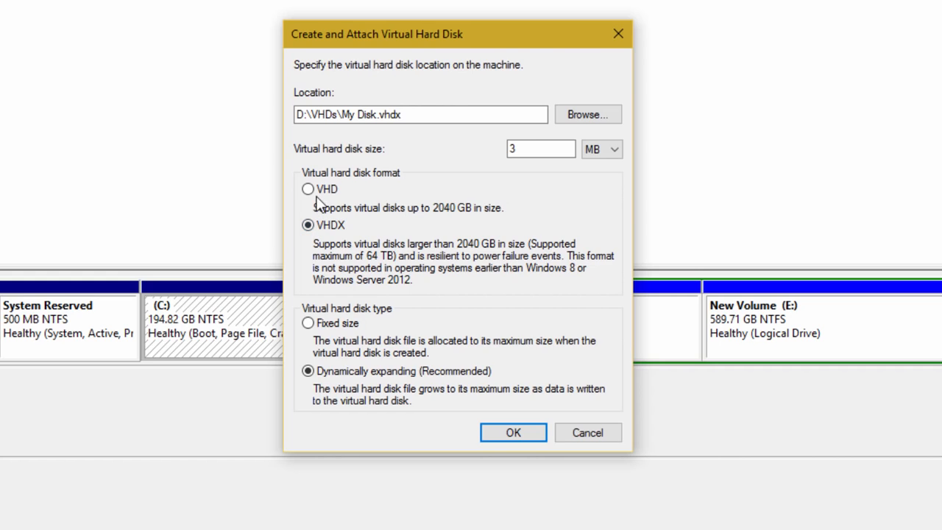
pyautogui.click(308, 190)
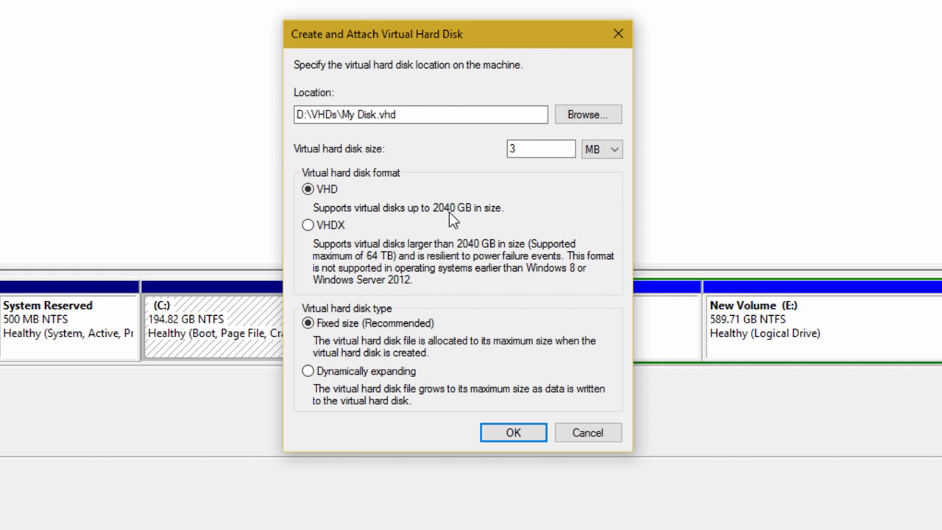
pyautogui.click(343, 226)
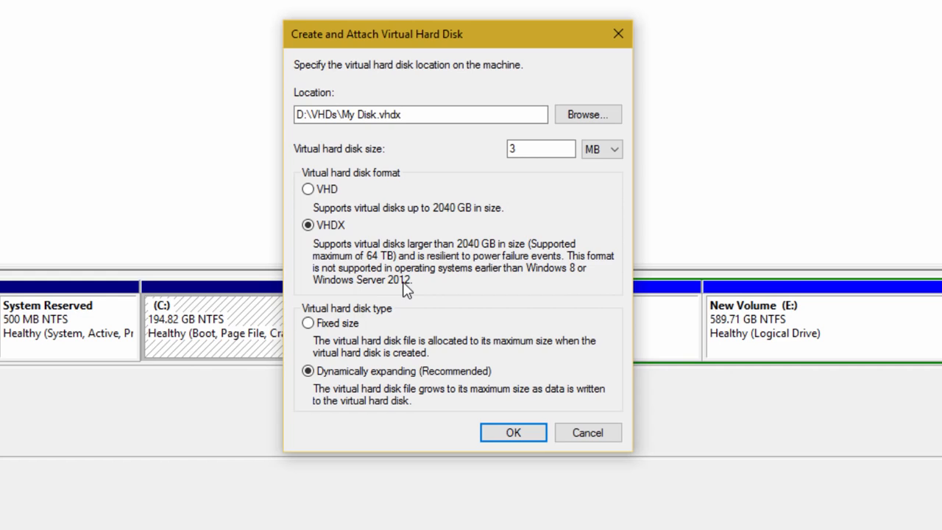
pyautogui.click(319, 190)
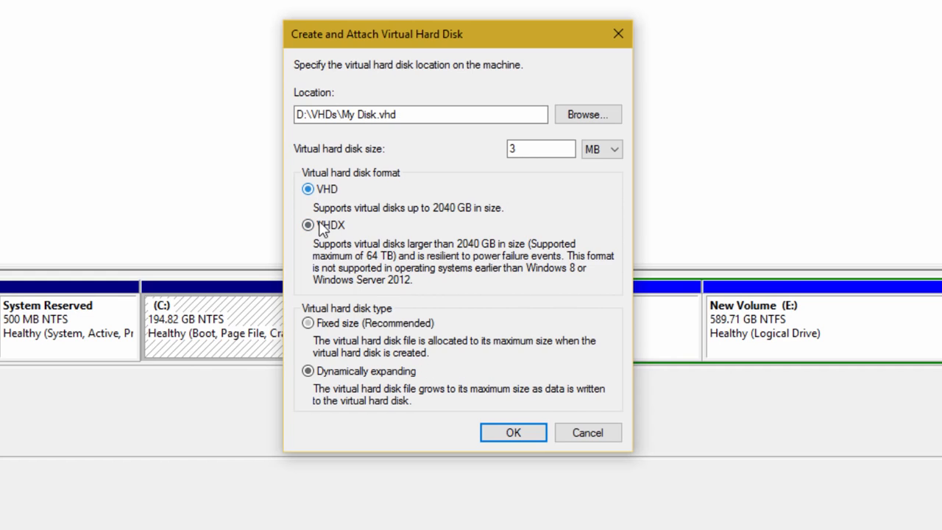
pyautogui.click(331, 328)
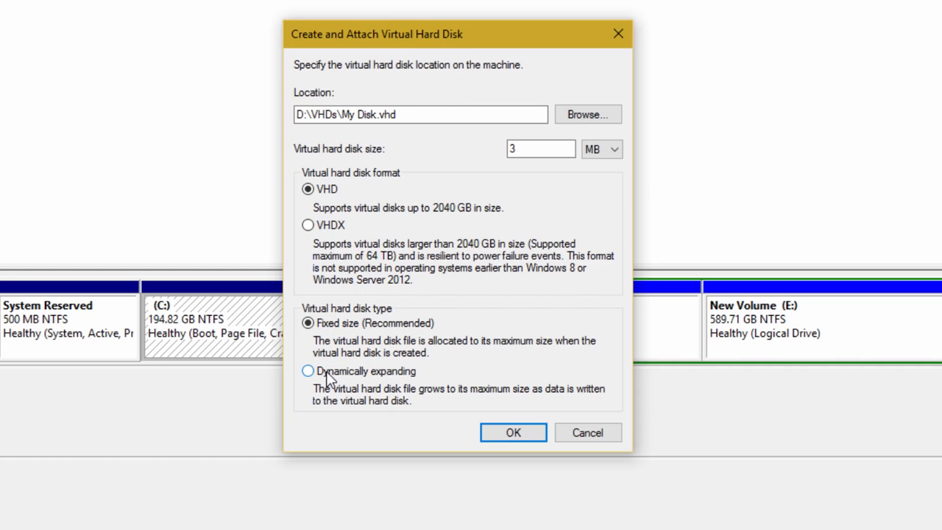
# Step: Set the virtual hard disk size to 30 GB
pyautogui.click(553, 149)
pyautogui.write('3')
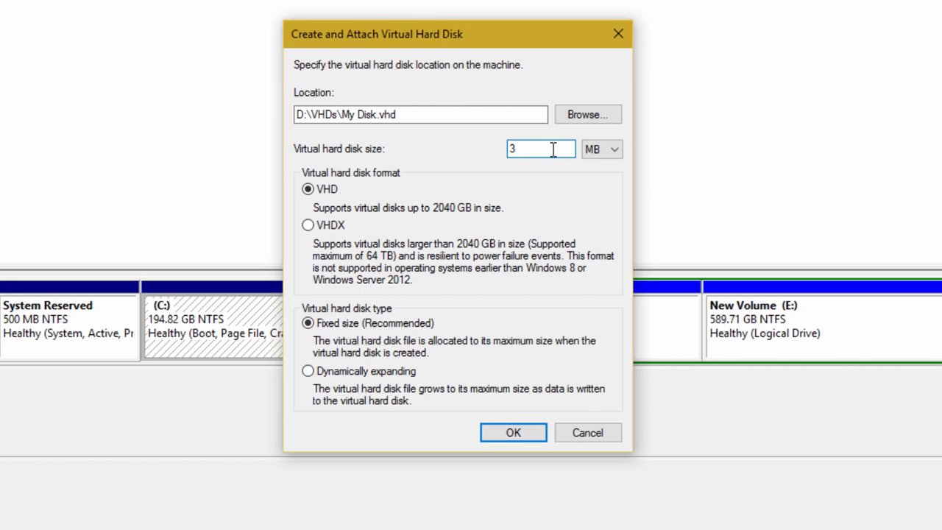
pyautogui.write('0')
pyautogui.click(590, 153)
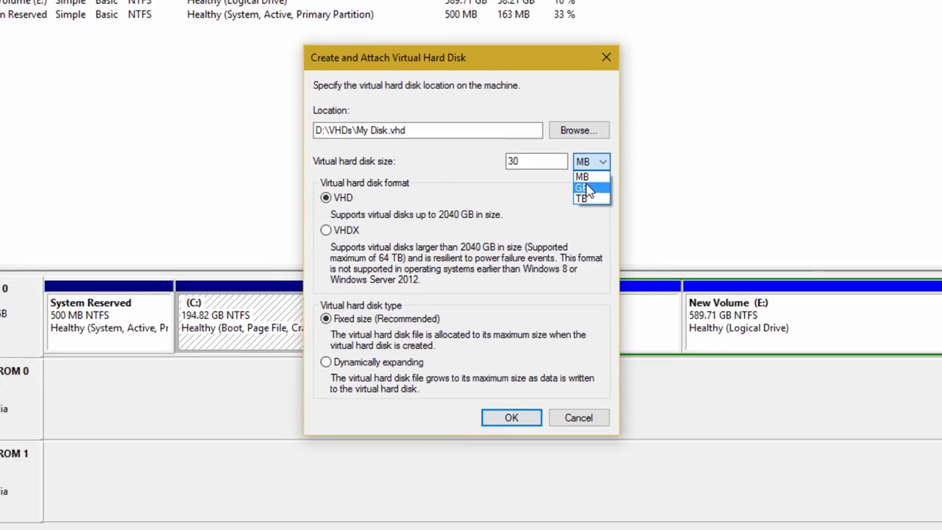
pyautogui.click(591, 178)
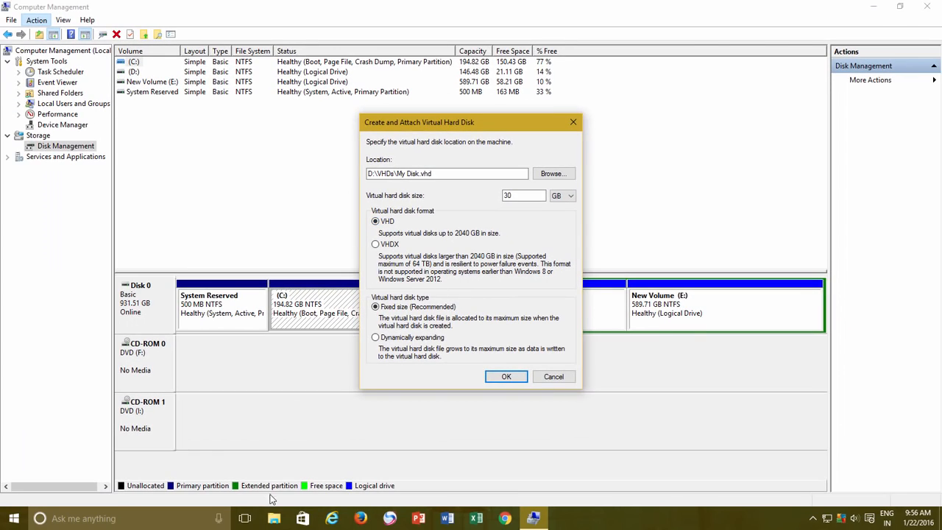
# Step: Check the free space on Local Disk (D:) in File Explorer and return to the virtual hard disk settings in Computer Management
pyautogui.click(273, 518)
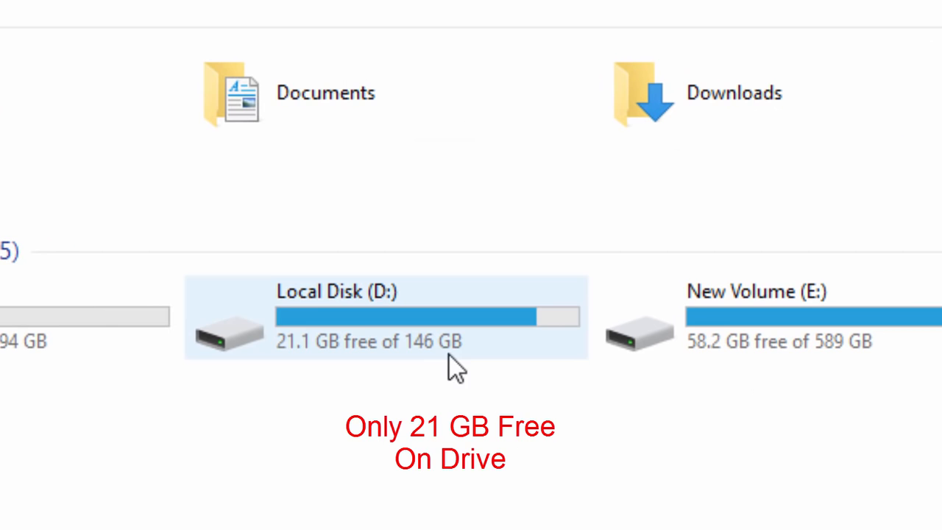
pyautogui.click(449, 355)
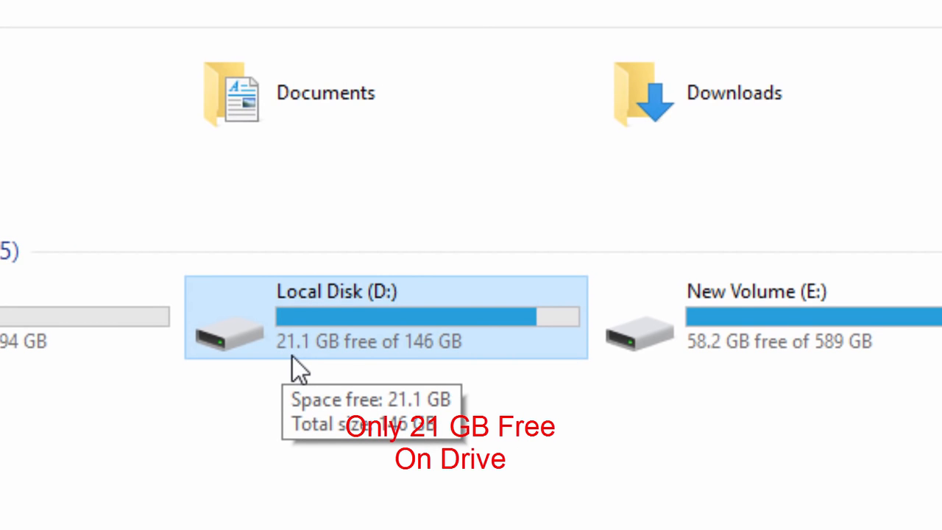
pyautogui.click(533, 518)
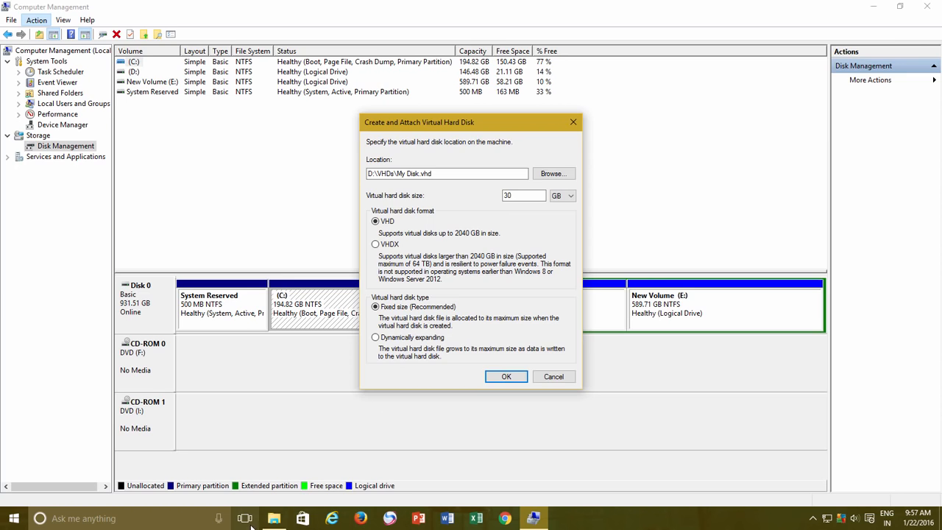
pyautogui.click(273, 518)
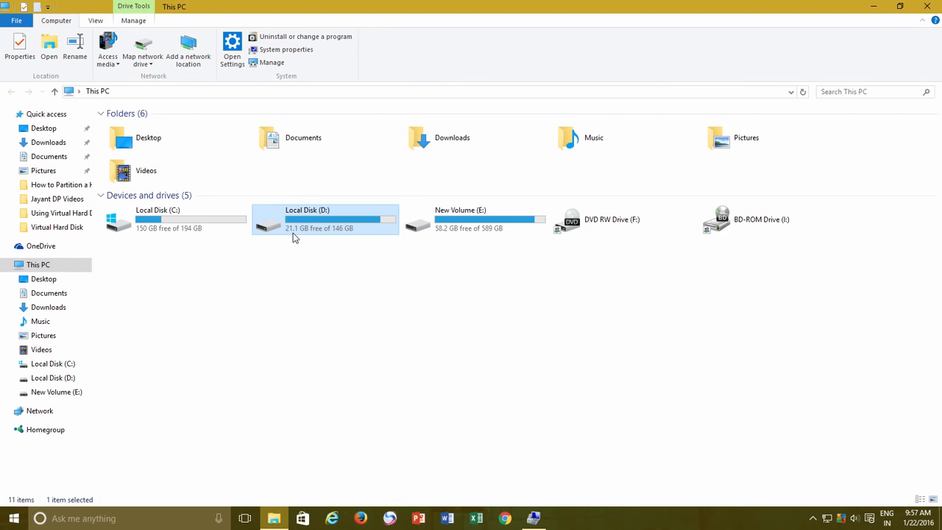
pyautogui.click(534, 517)
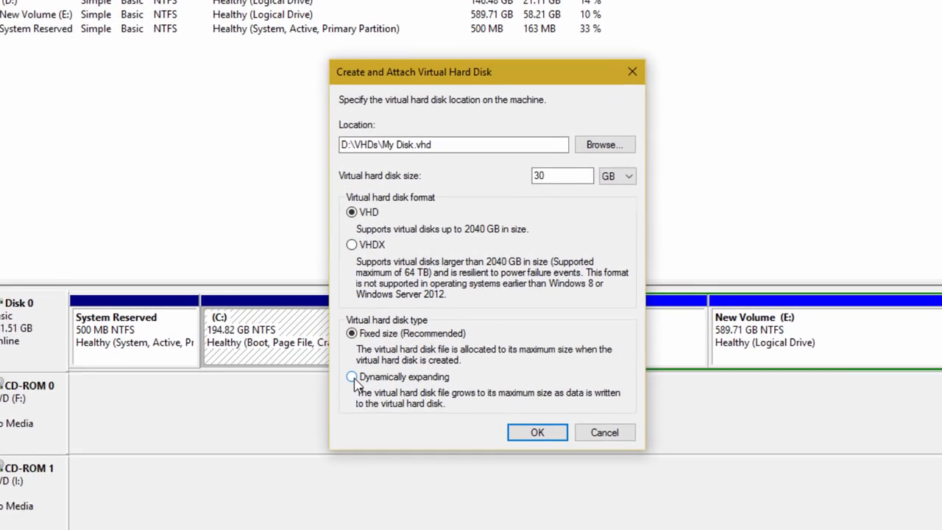
# Step: Choose the Dynamically expanding disk type, check Local Disk (D:) in File Explorer, and create the virtual hard disk
pyautogui.click(352, 377)
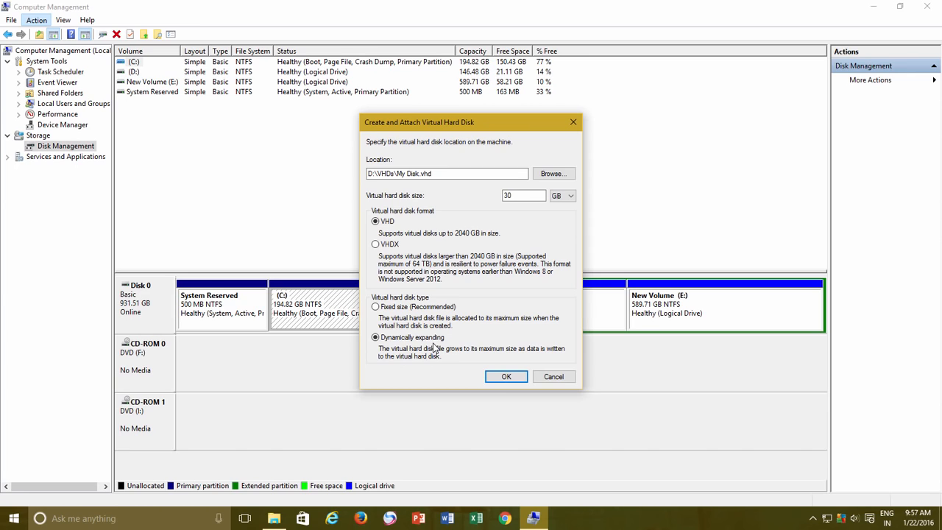
pyautogui.click(273, 518)
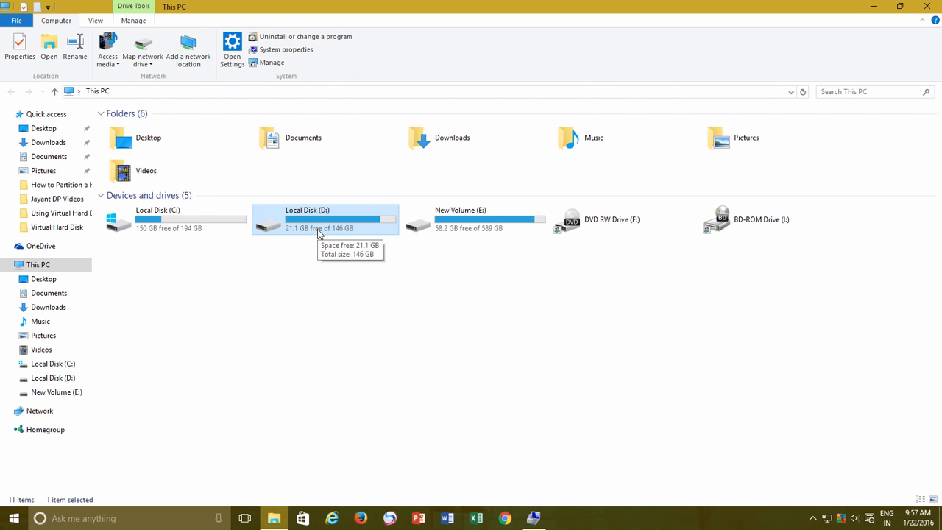
pyautogui.click(534, 521)
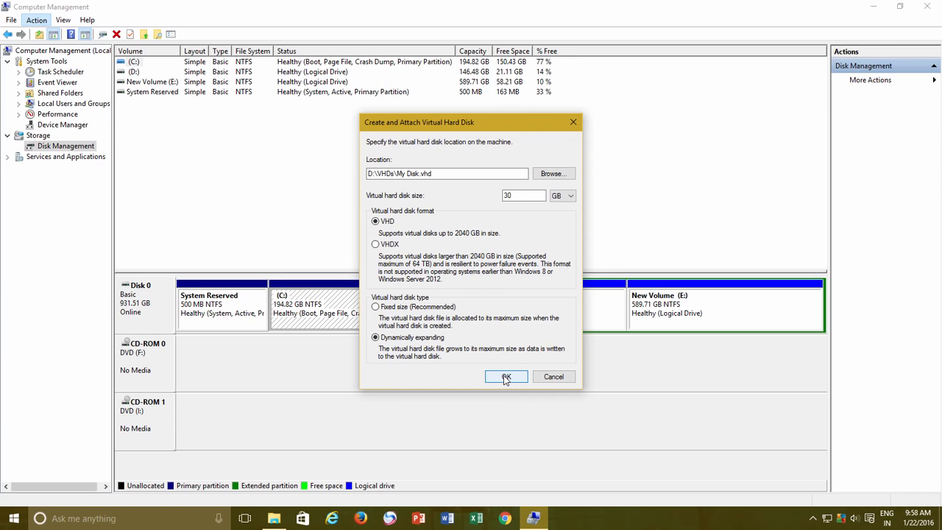
pyautogui.click(505, 377)
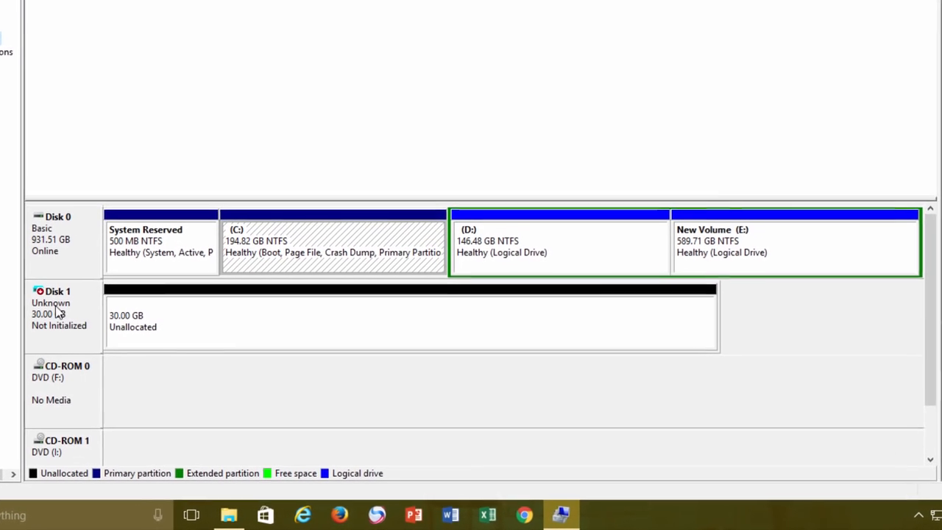
# Step: Initialize Disk 1 with the MBR (Master Boot Record) partition style
pyautogui.rightClick(139, 360)
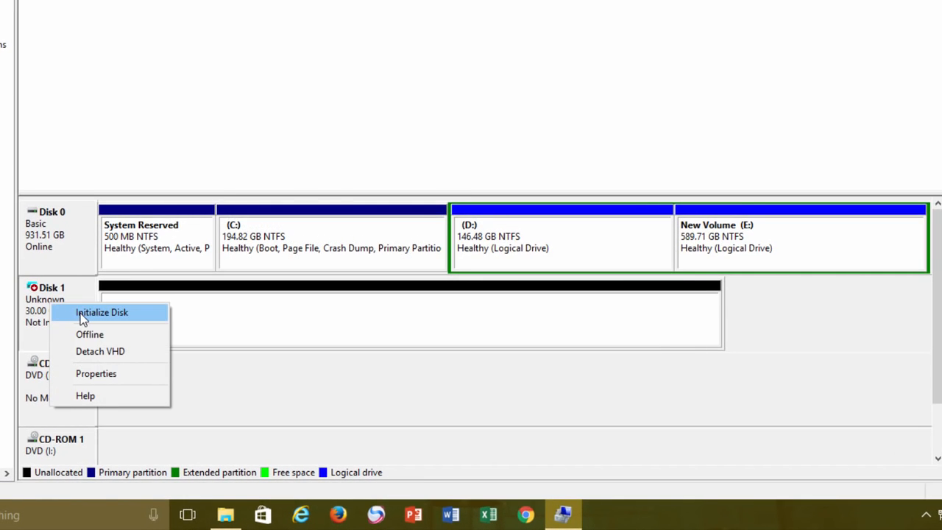
pyautogui.click(82, 316)
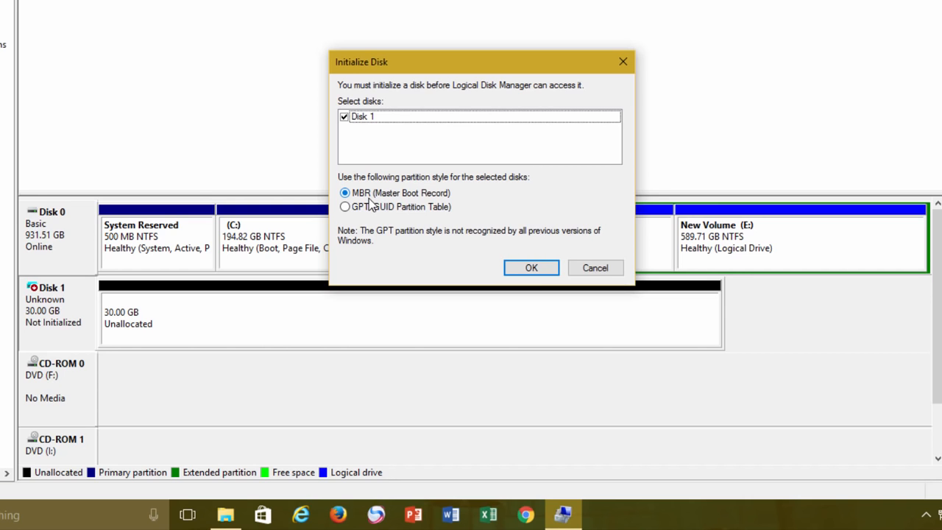
pyautogui.click(536, 270)
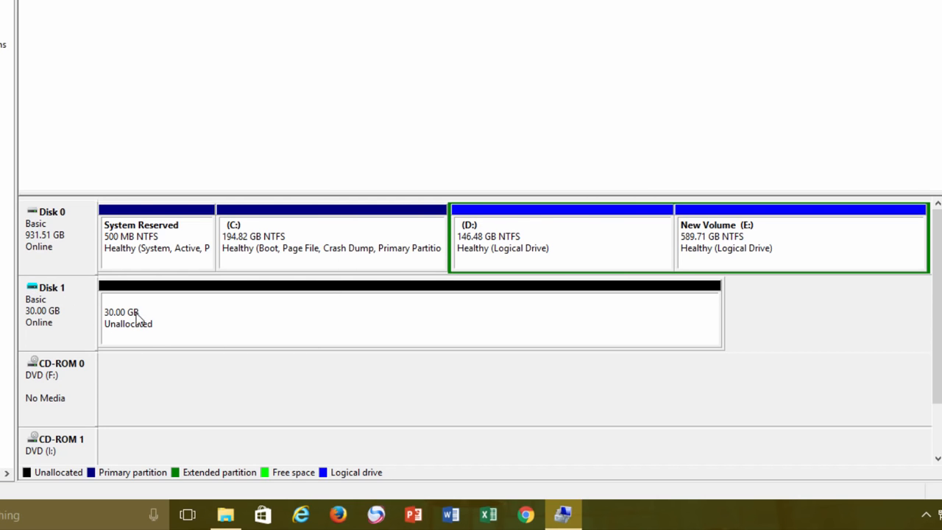
# Step: Start a new simple volume on Disk 1's unallocated space, try a size of 15000 MB, and settle on 30717 MB
pyautogui.rightClick(186, 301)
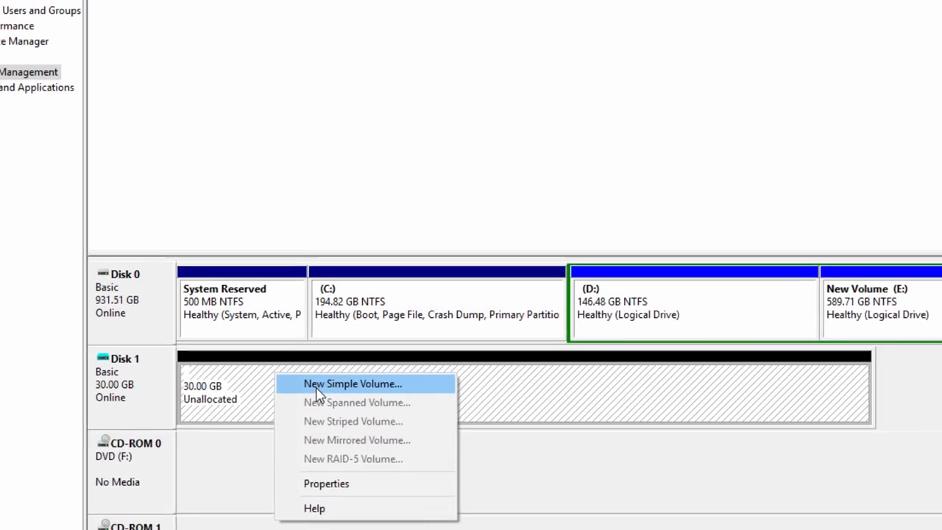
pyautogui.click(317, 386)
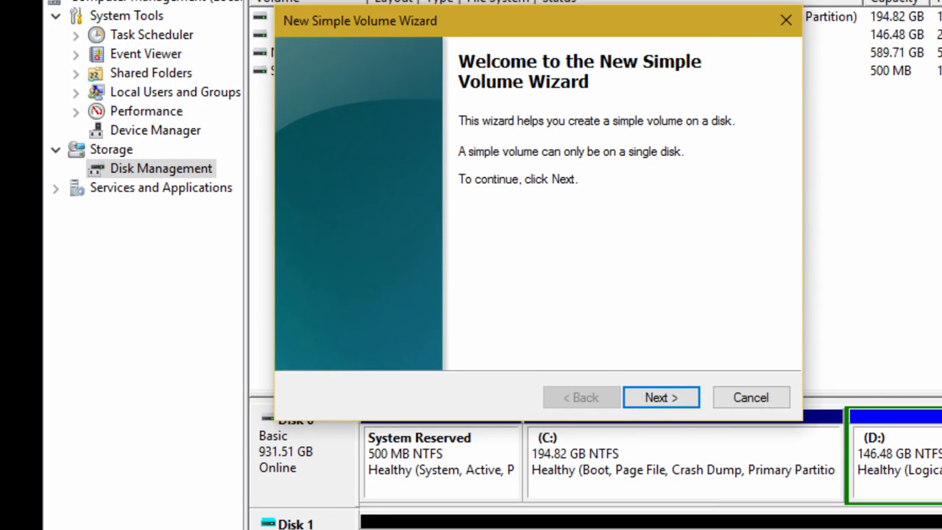
pyautogui.click(668, 399)
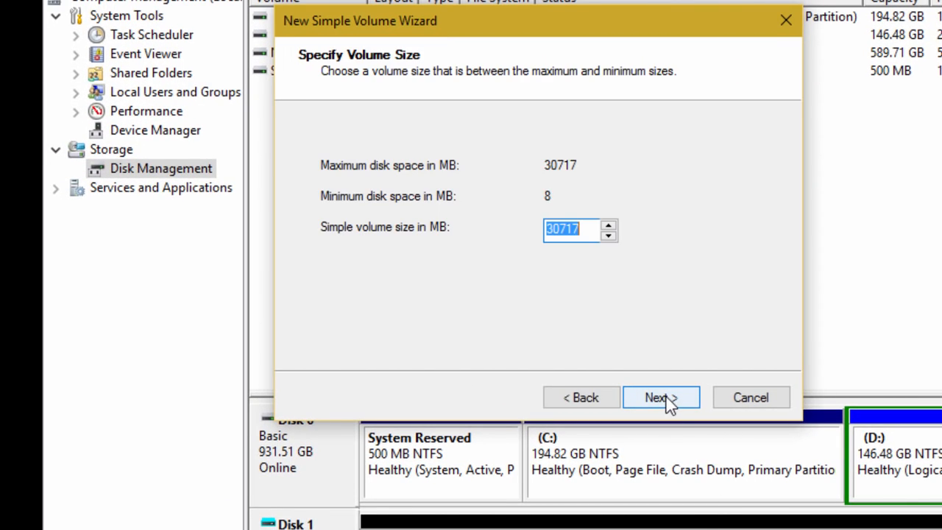
pyautogui.click(579, 230)
pyautogui.doubleClick(562, 239)
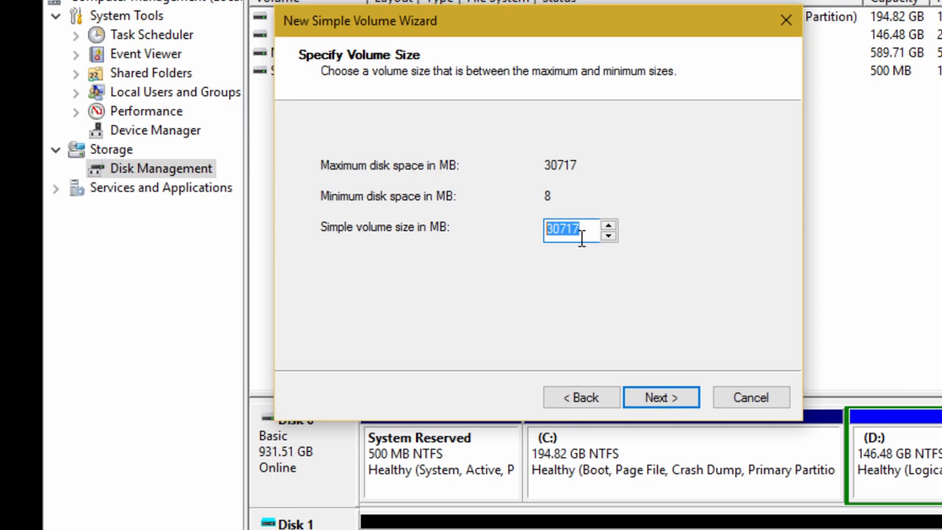
pyautogui.write('15000')
pyautogui.press('BackSpace')
pyautogui.press('BackSpace')
pyautogui.press('BackSpace')
pyautogui.press('BackSpace')
pyautogui.press('BackSpace')
pyautogui.write('30717')
pyautogui.click(675, 394)
# Step: Assign drive letter G and create the volume as a quick-formatted NTFS partition with the default allocation unit size and New Volume label
pyautogui.click(637, 170)
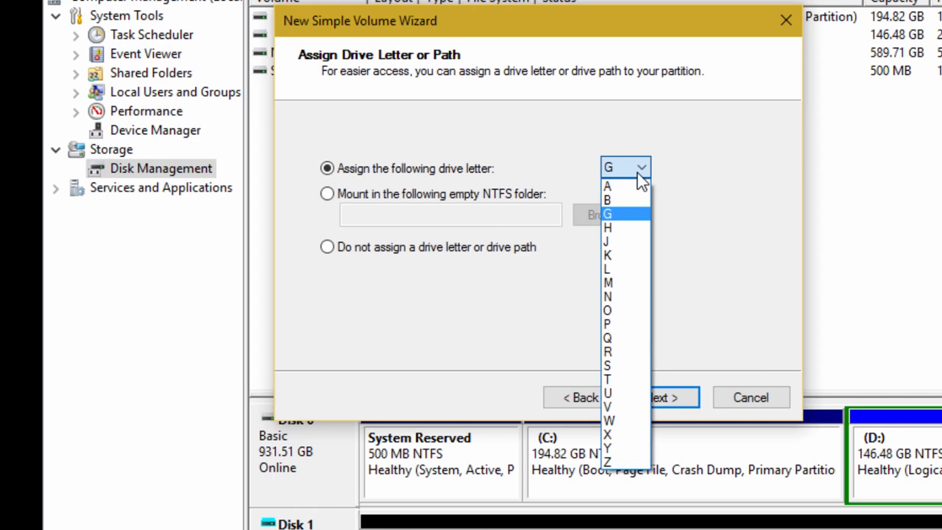
pyautogui.click(639, 177)
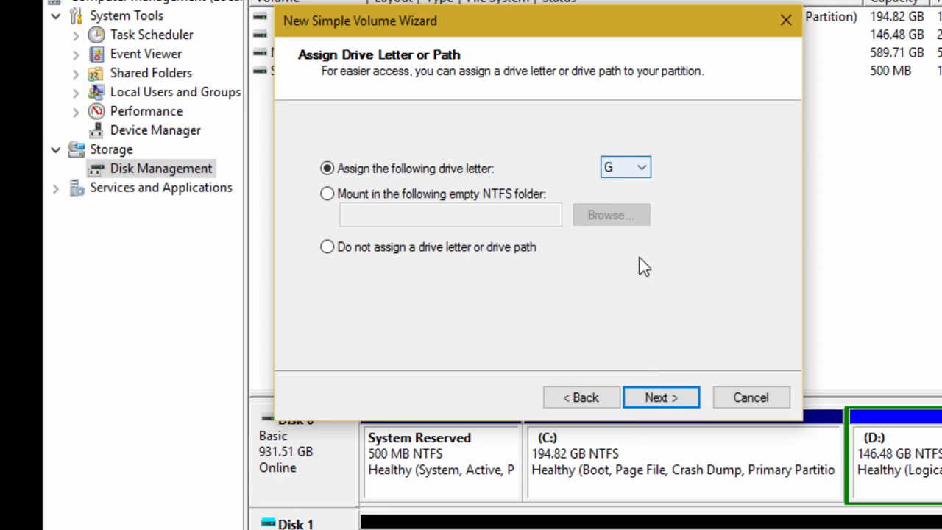
pyautogui.click(667, 399)
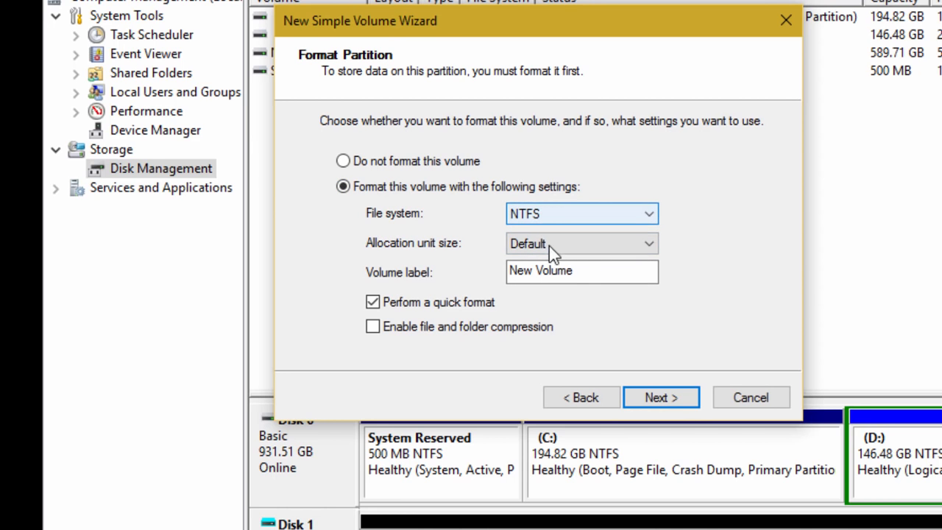
pyautogui.click(676, 403)
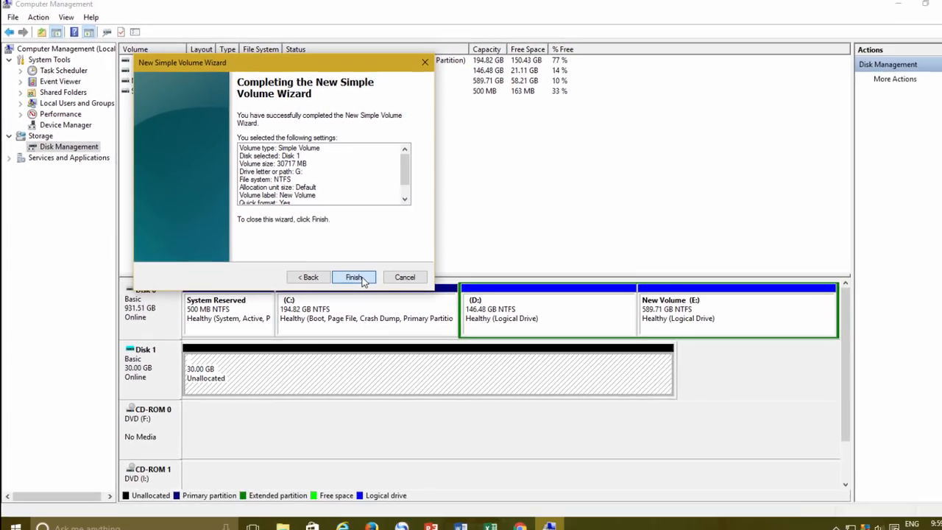
pyautogui.click(675, 401)
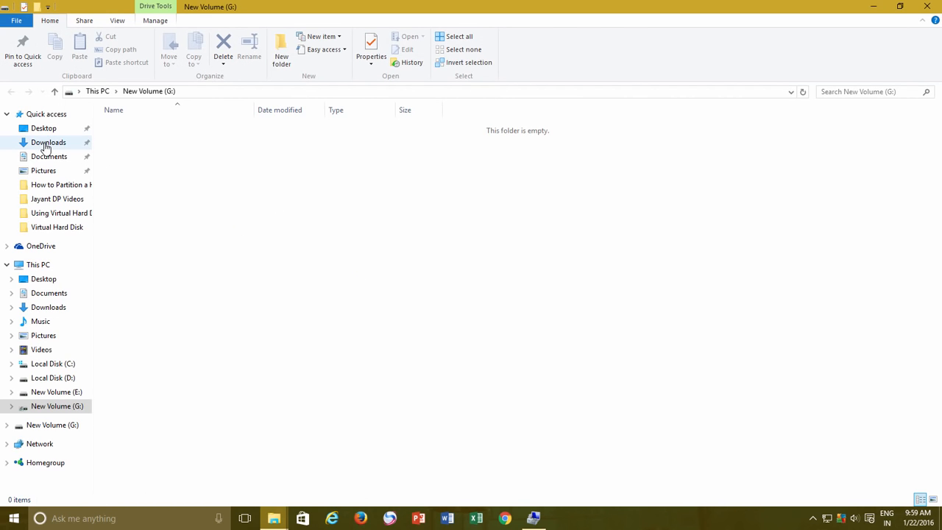
# Step: Copy the files in the Pictures folder from the first despicable-me-animation wallpaper through 1920x1080-2
pyautogui.click(47, 173)
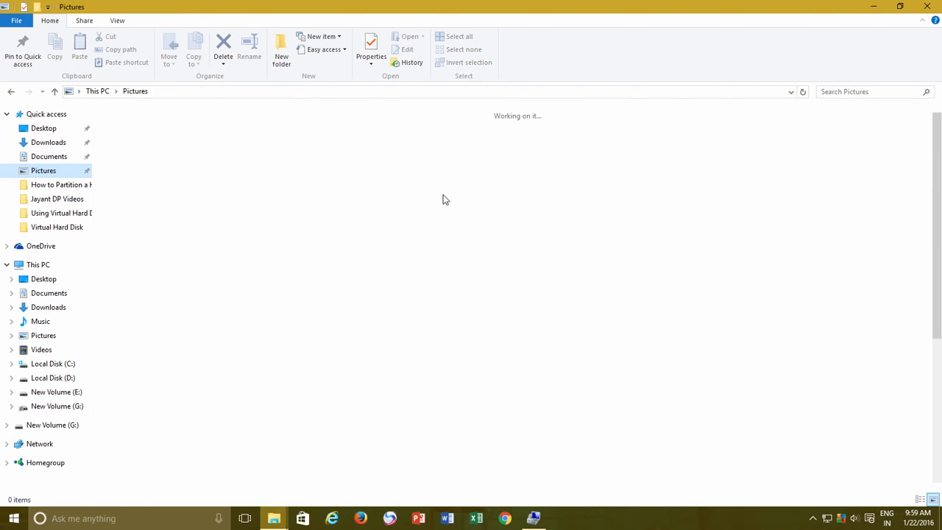
pyautogui.click(254, 225)
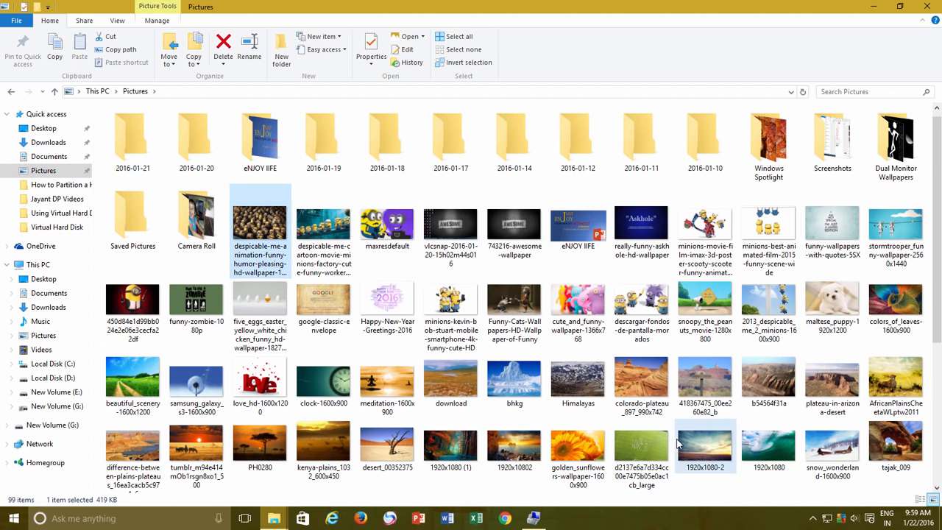
pyautogui.keyDown('shift'); pyautogui.click(678, 444); pyautogui.keyUp('shift')
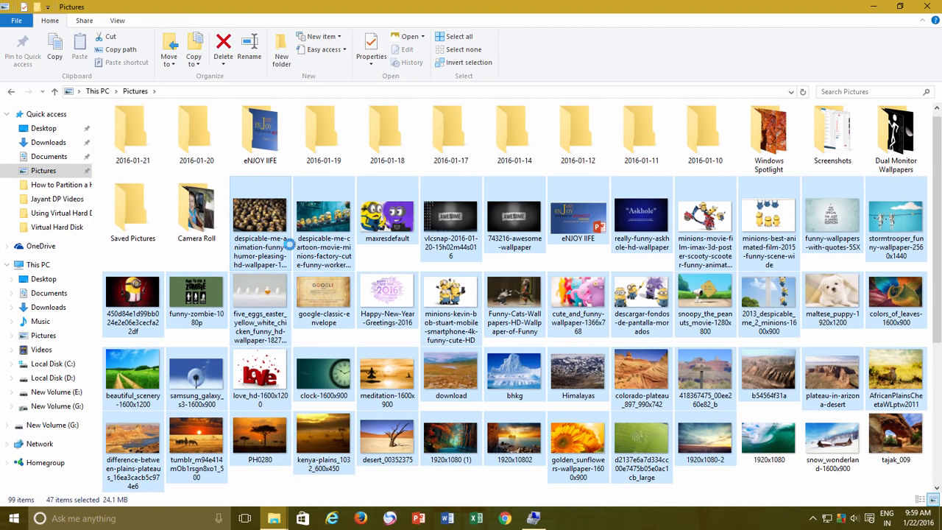
pyautogui.rightClick(285, 243)
pyautogui.click(318, 438)
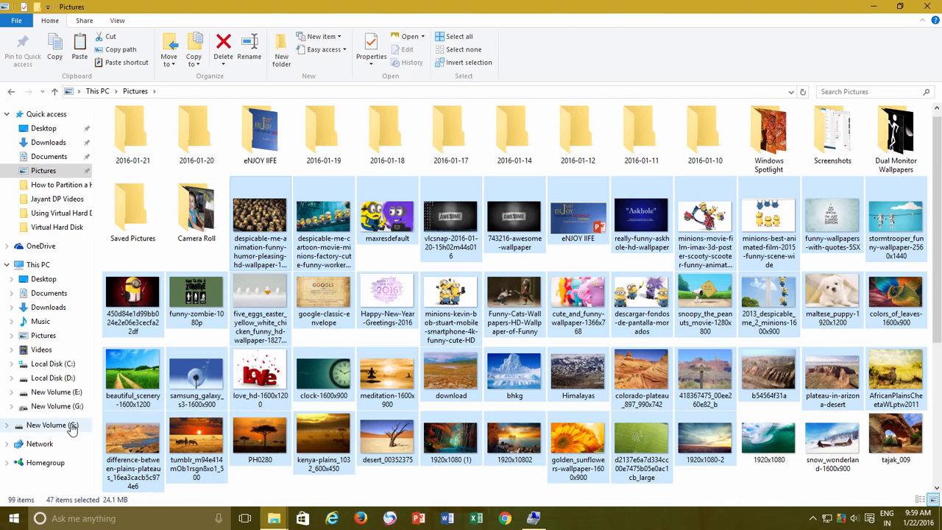
# Step: Paste the copied pictures into New Volume (G:)
pyautogui.click(72, 427)
pyautogui.rightClick(255, 234)
pyautogui.click(318, 331)
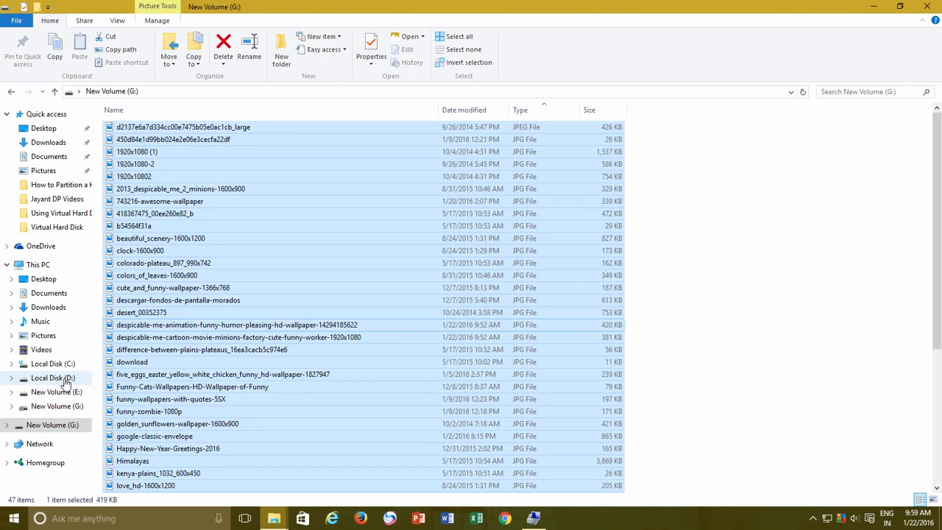
# Step: Open the VHDs folder on Local Disk (D:) and examine the file size of My Disk
pyautogui.click(65, 378)
pyautogui.doubleClick(126, 199)
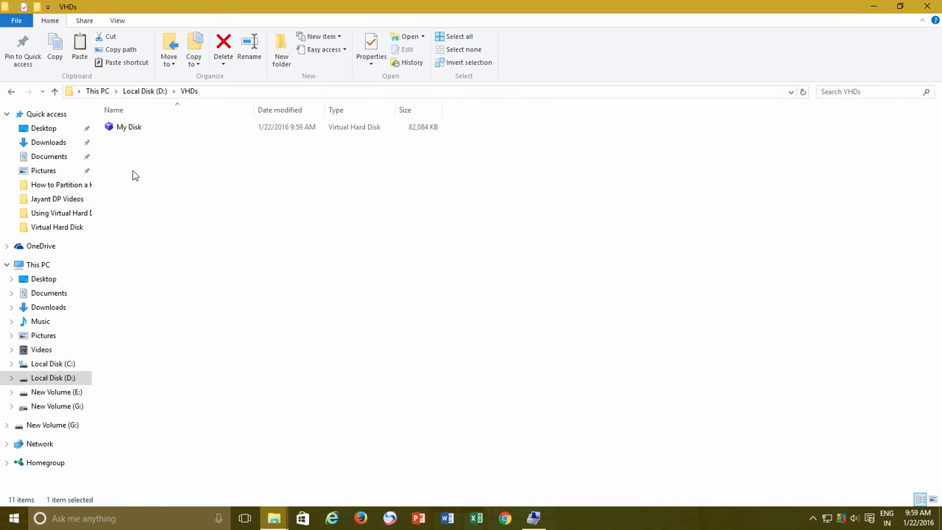
pyautogui.click(137, 130)
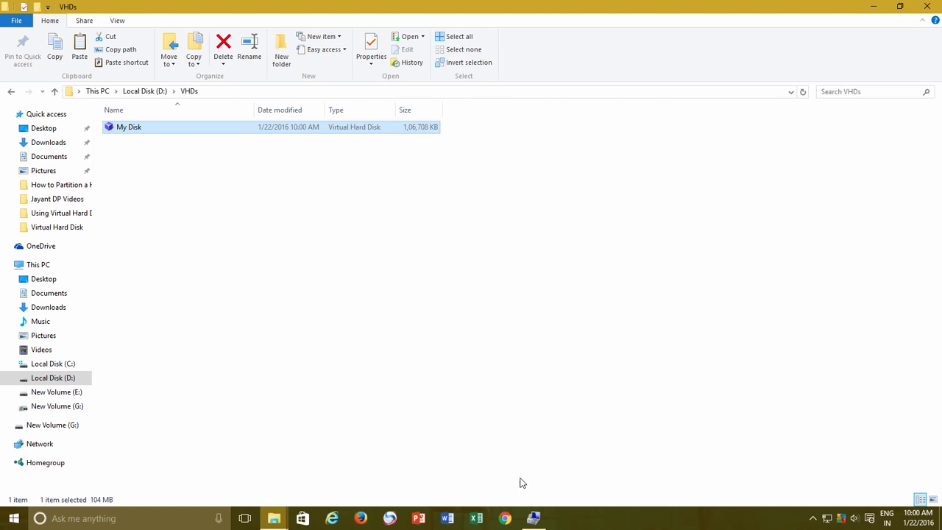
# Step: Switch to Computer Management and detach the virtual hard disk shown as Disk 1
pyautogui.click(535, 519)
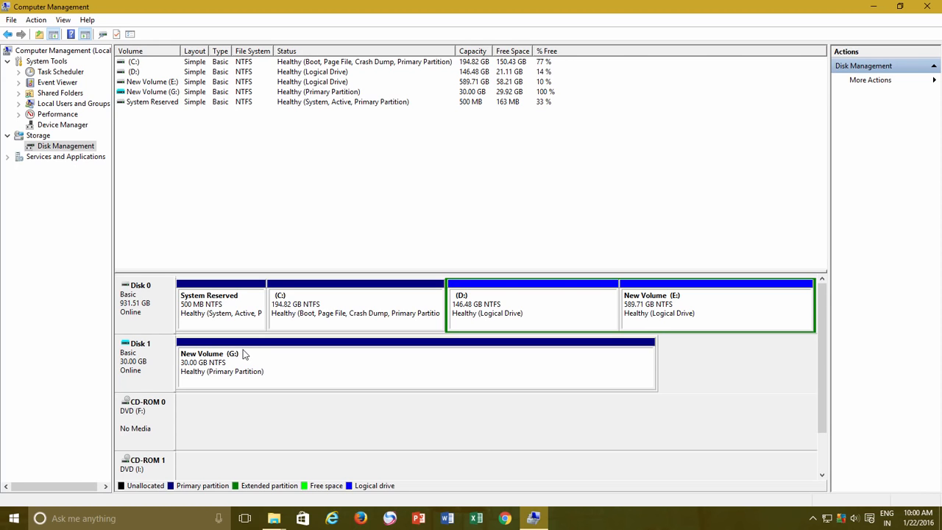
pyautogui.rightClick(144, 356)
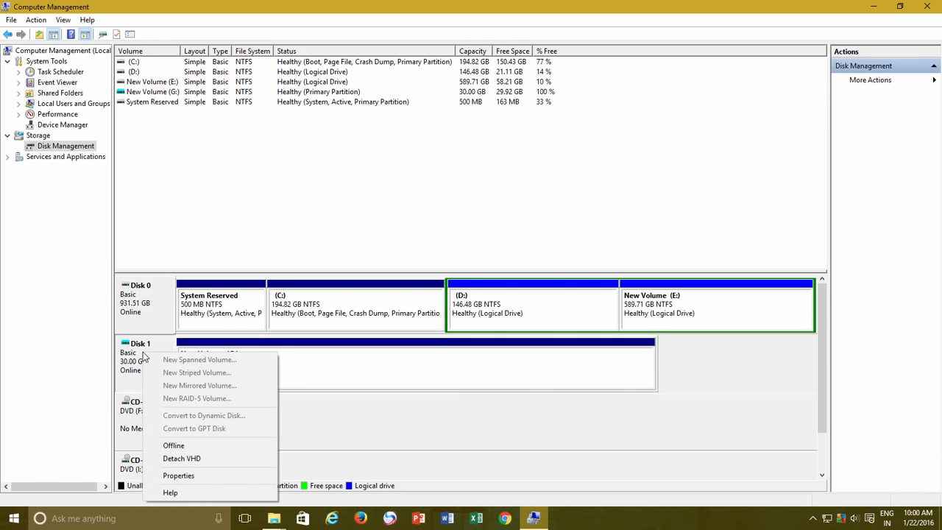
pyautogui.click(188, 458)
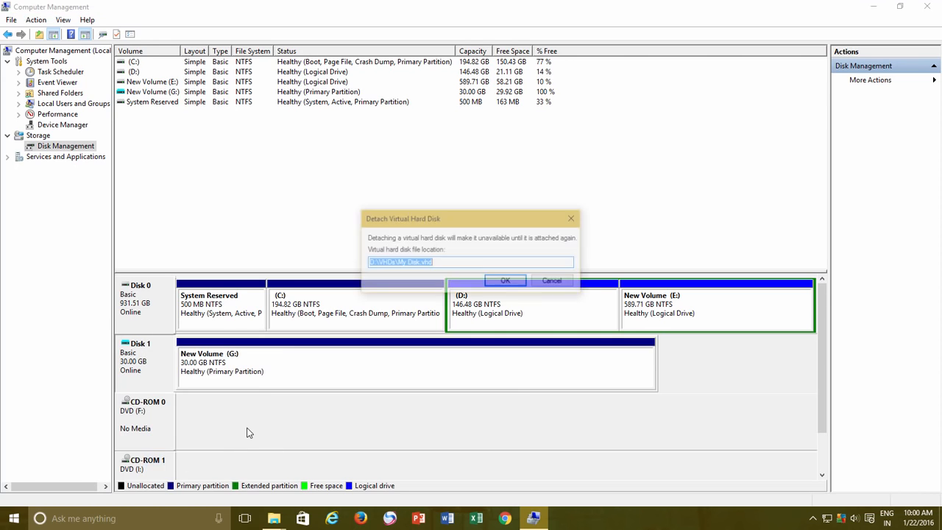
pyautogui.click(505, 281)
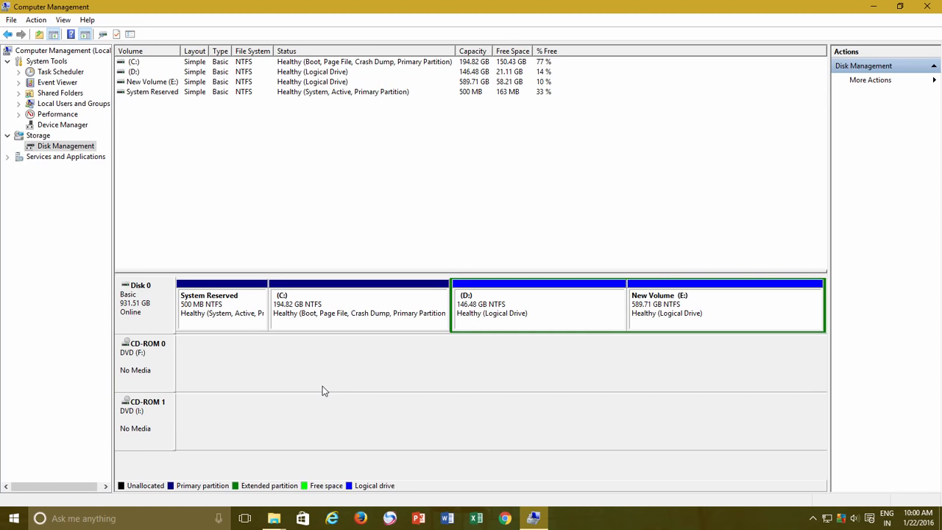
# Step: Attach the virtual hard disk file My Disk from D:\VHDs, leaving Read-only off
pyautogui.click(36, 19)
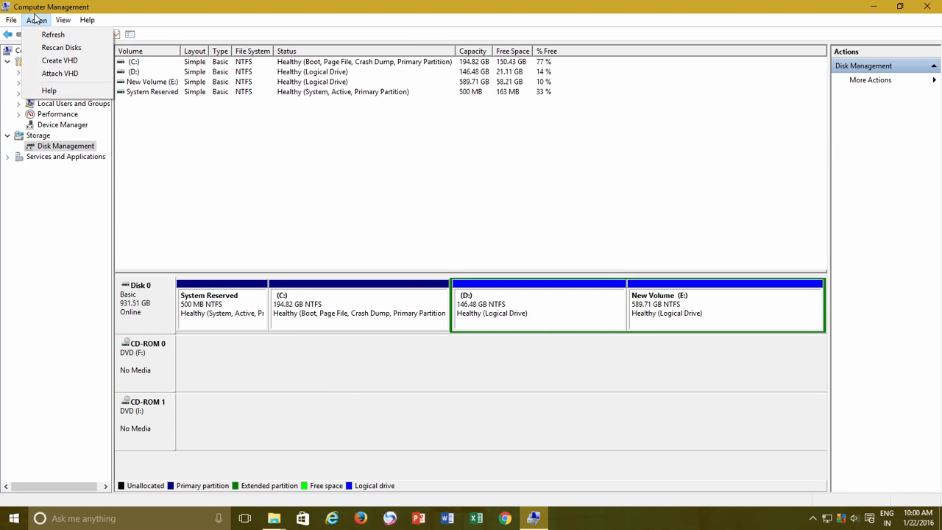
pyautogui.click(37, 72)
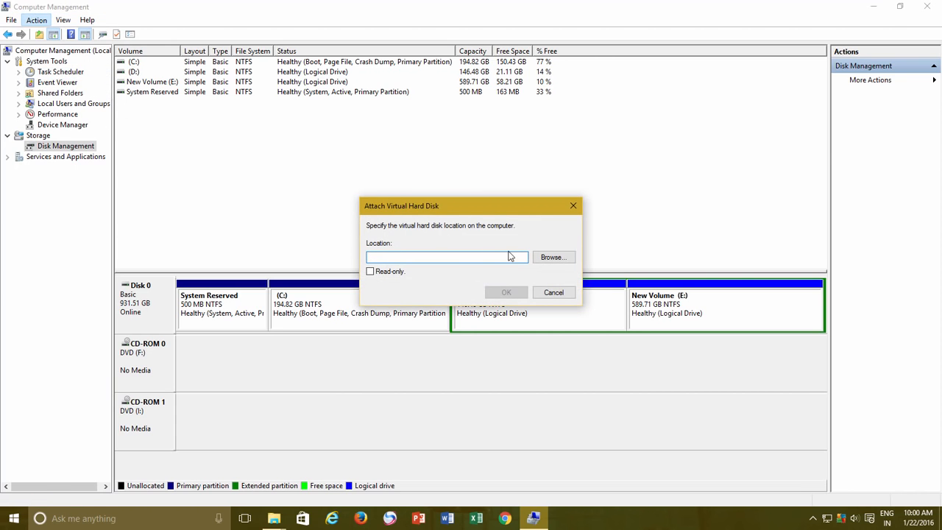
pyautogui.click(540, 256)
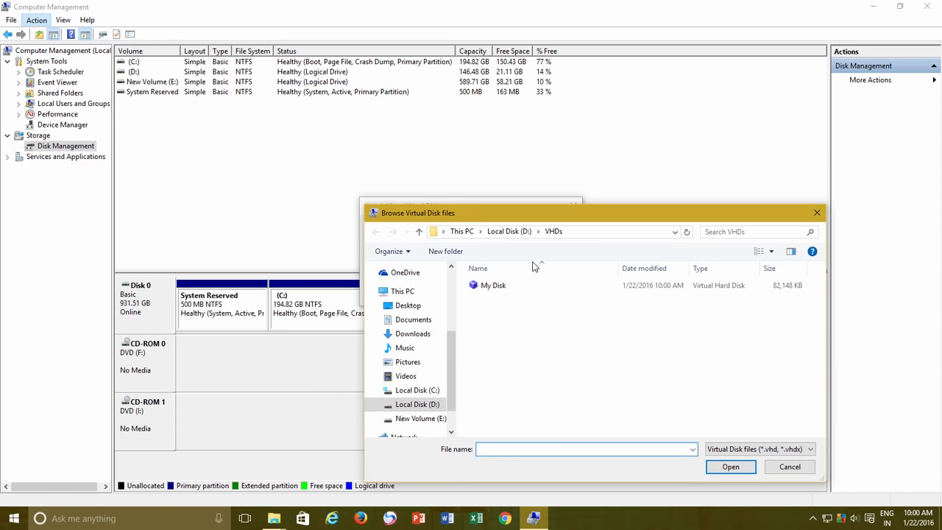
pyautogui.click(494, 286)
pyautogui.click(729, 467)
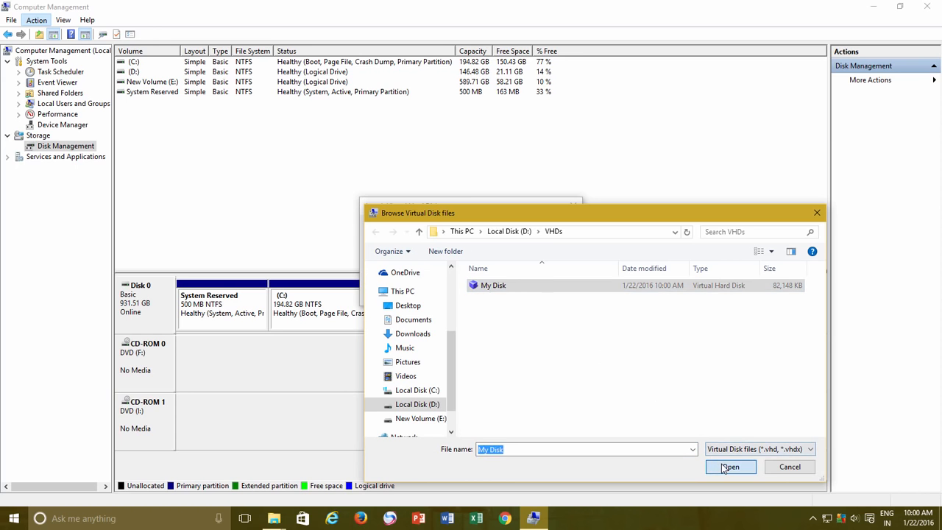
pyautogui.click(513, 297)
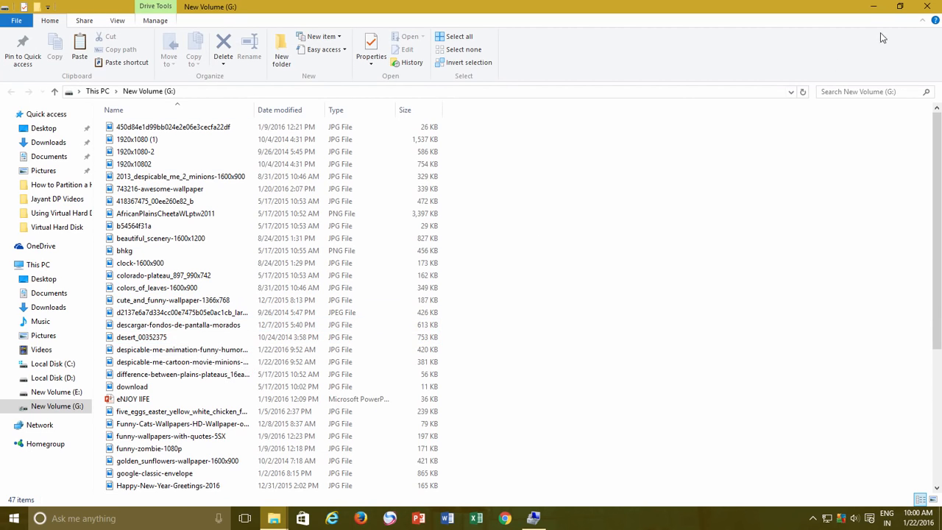
# Step: Close the File Explorer window of New Volume (G:) and select the G: partition on Disk 1 in Disk Management
pyautogui.click(924, 8)
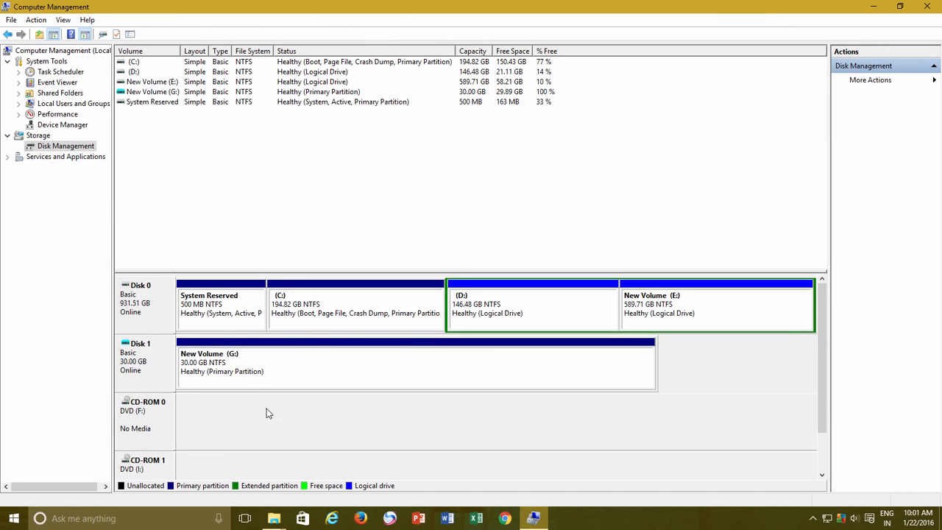
pyautogui.click(263, 379)
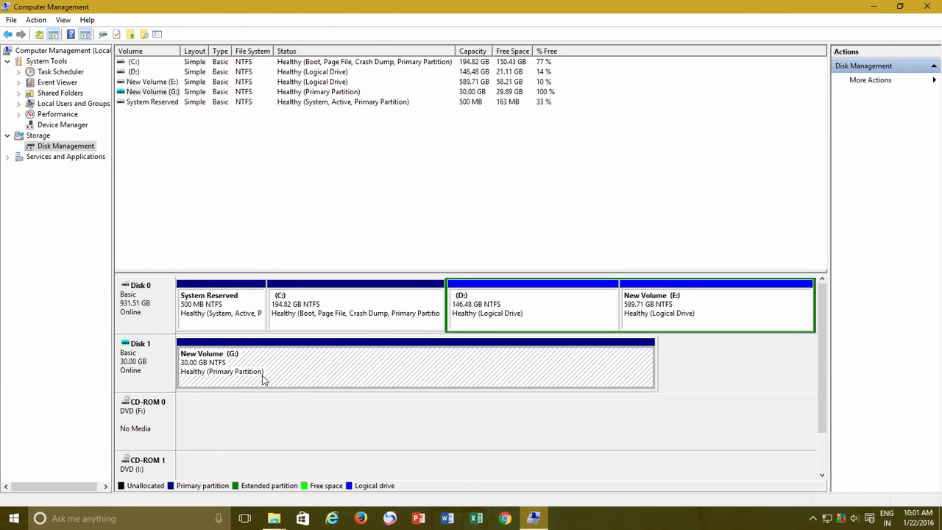